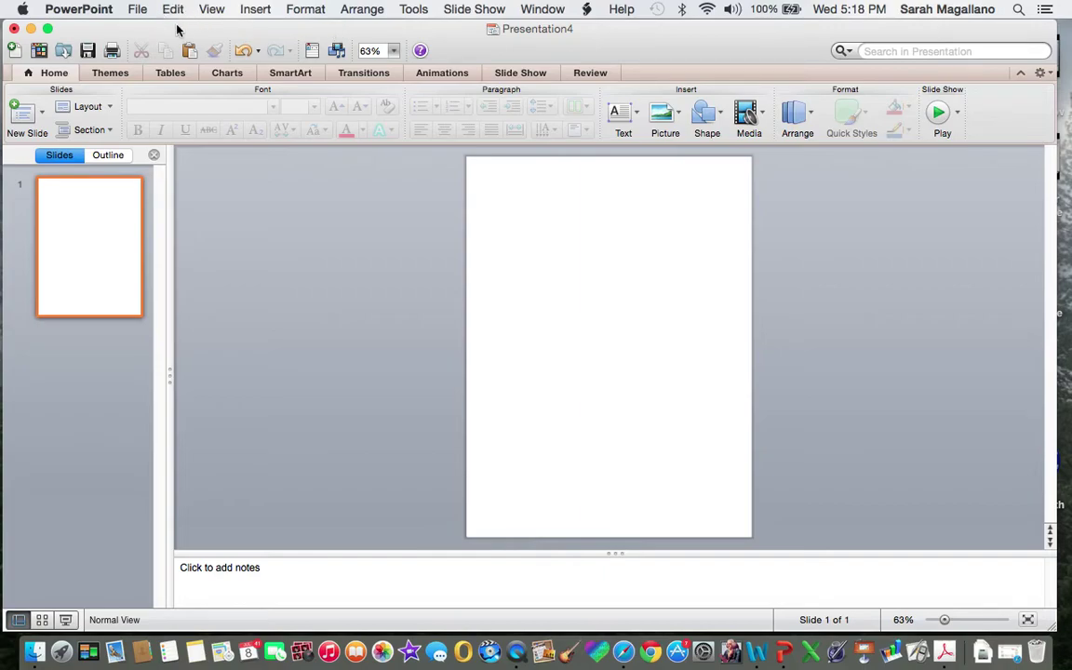
Open the Insert menu on the blank portrait slide.
left_click(253, 10)
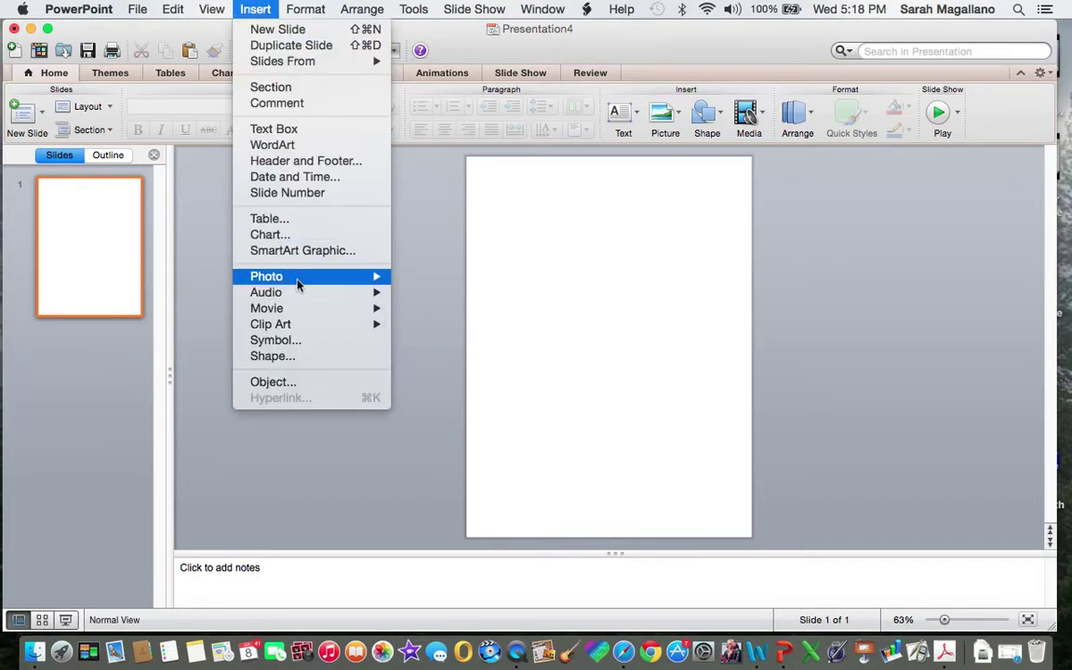
Choose Picture from File and select CC_Border_Fancy Schmancy Pants.png in Digital Frames > Creative Clips_Doodle Border Freebie.
mouse_move(296, 277)
left_click(435, 296)
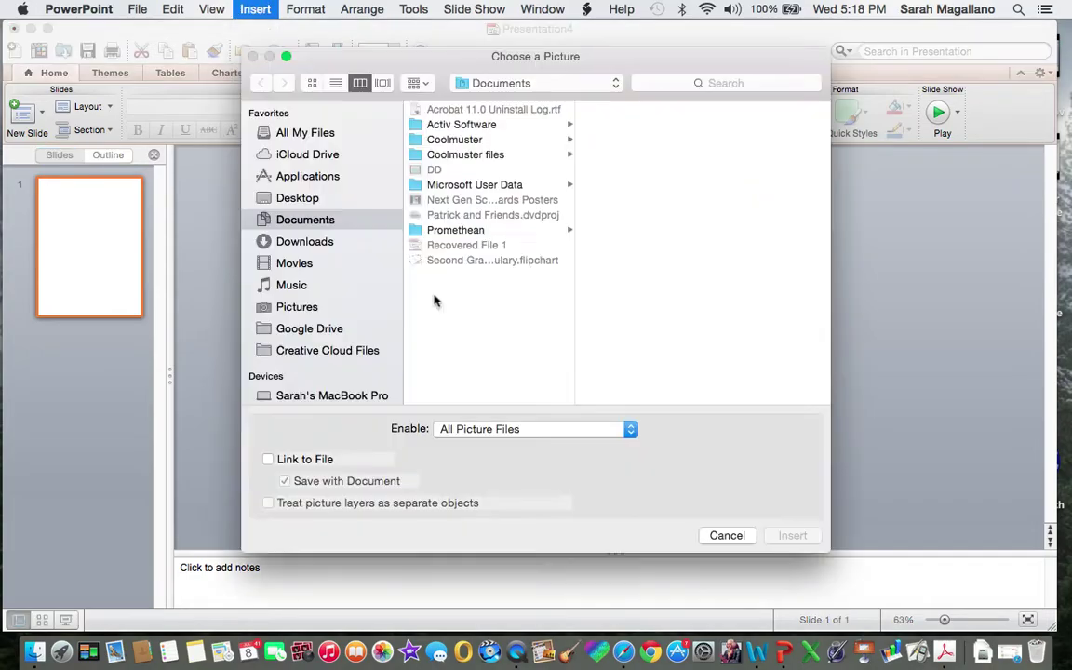
scroll(292, 367, "down", 3)
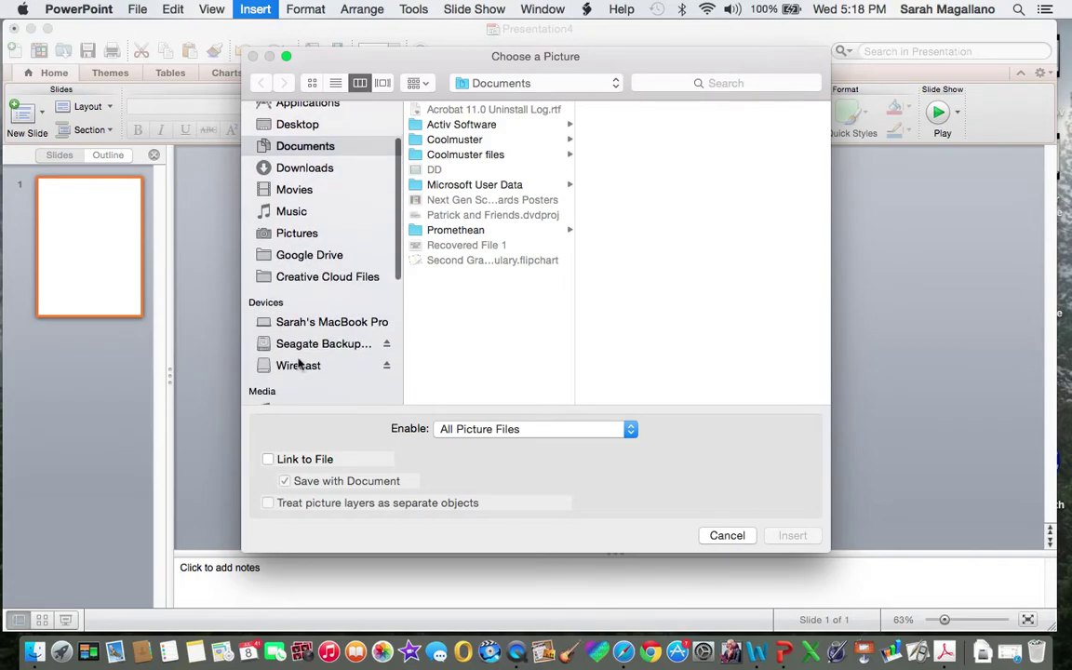
left_click(305, 344)
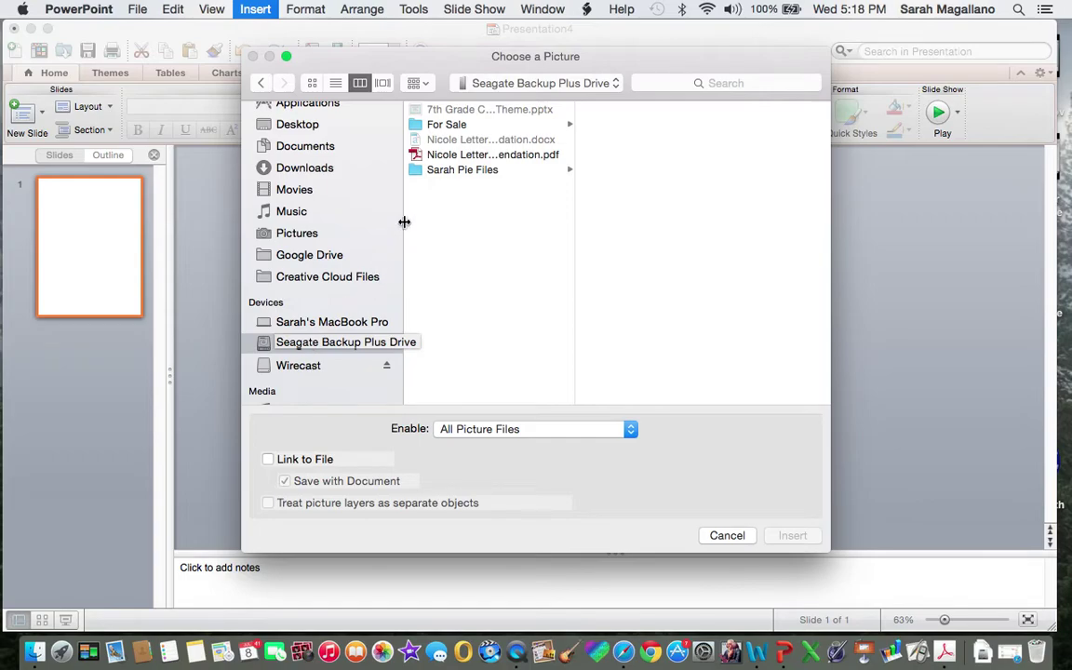
left_click(439, 170)
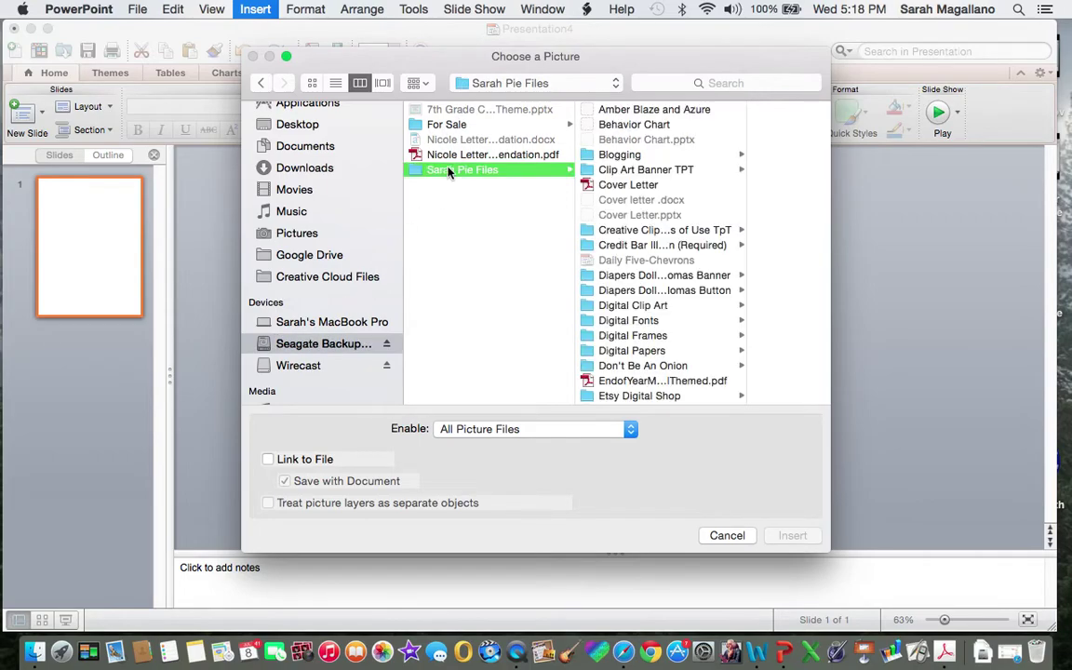
left_click(619, 336)
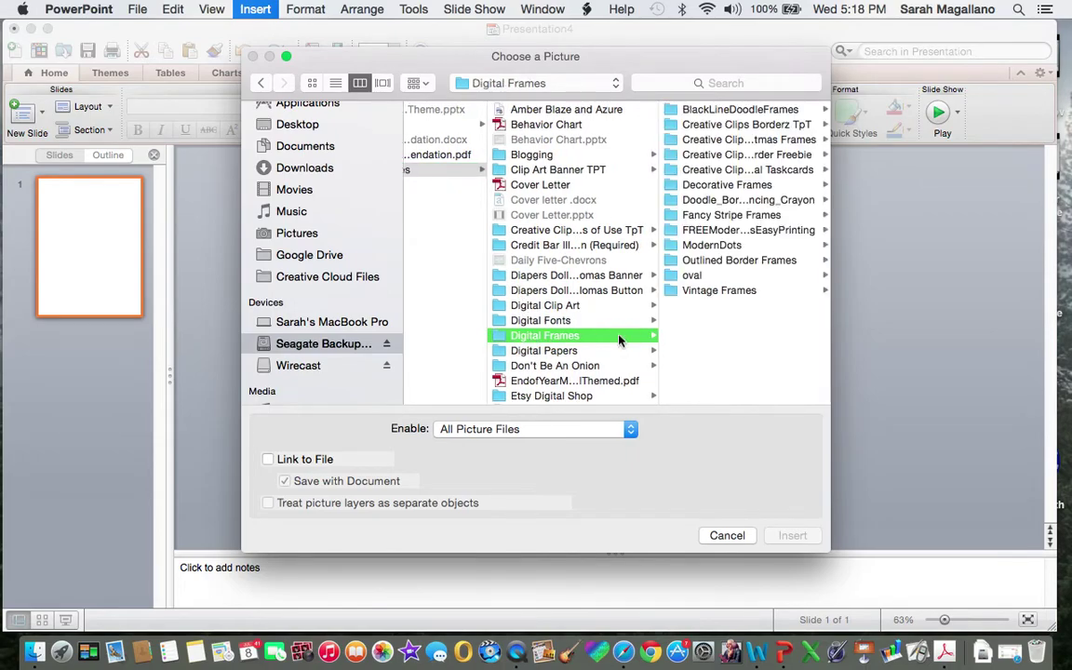
left_click_drag(696, 60, 553, 63)
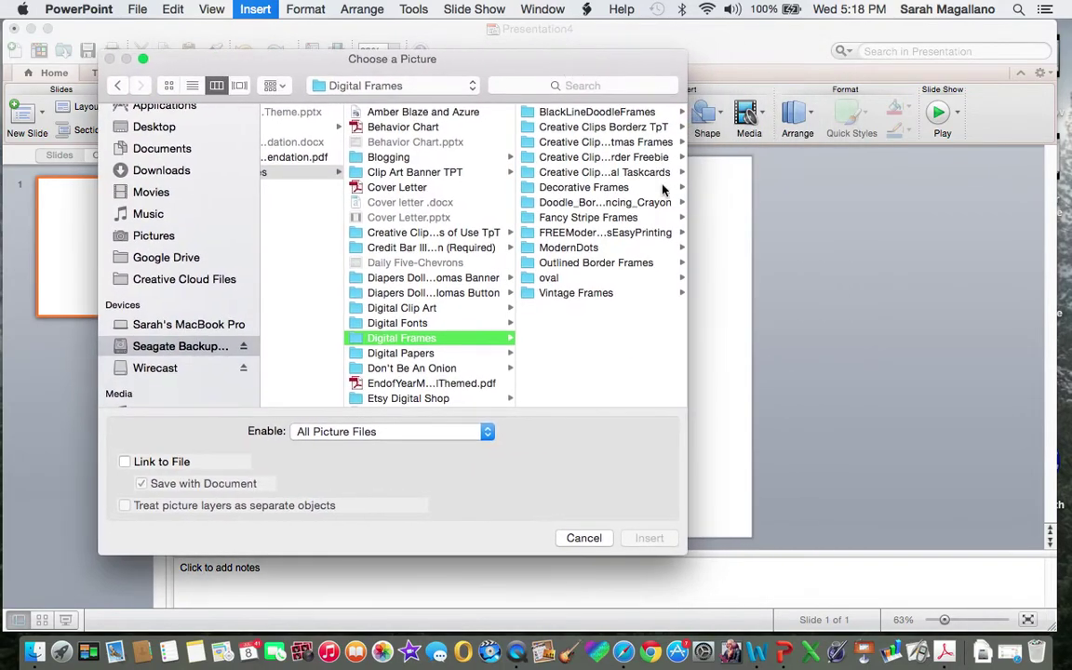
left_click_drag(686, 187, 842, 186)
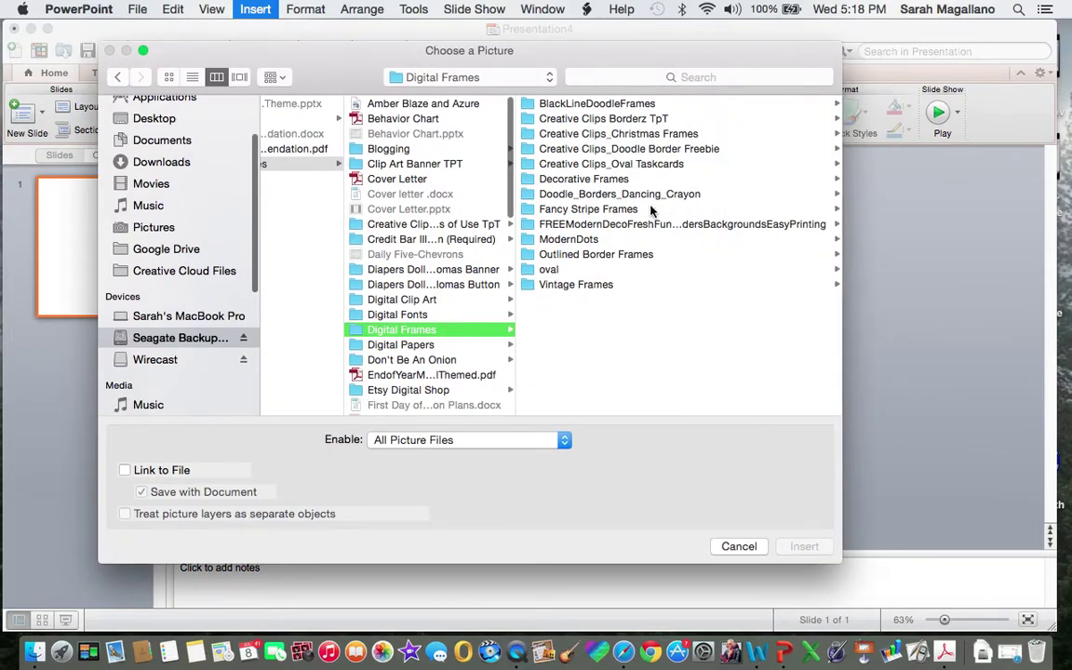
left_click(605, 150)
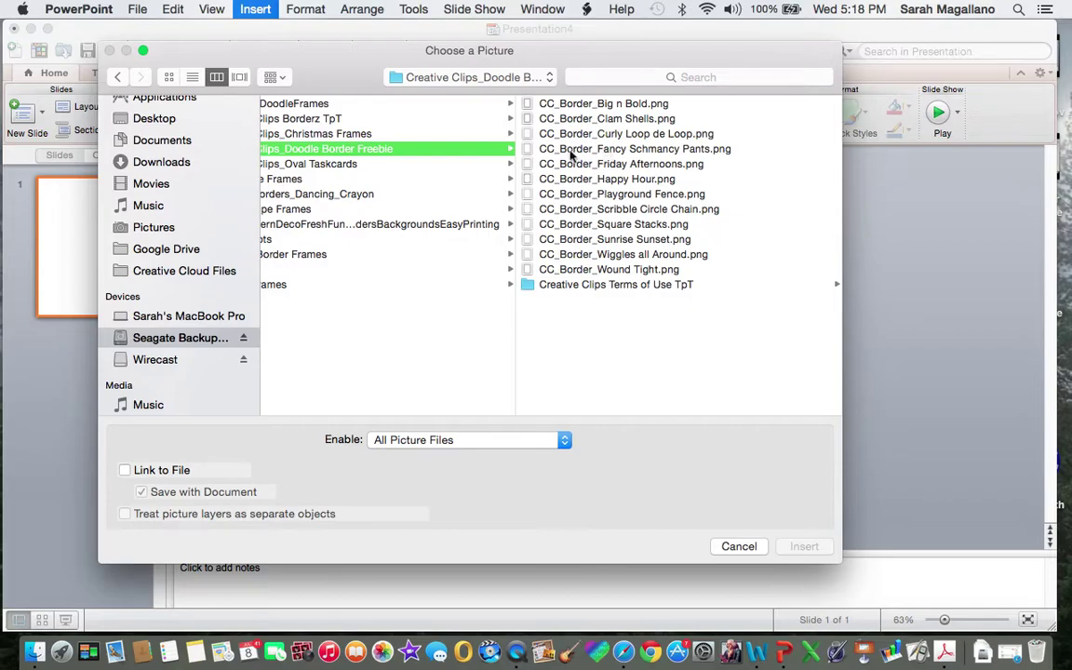
left_click(569, 153)
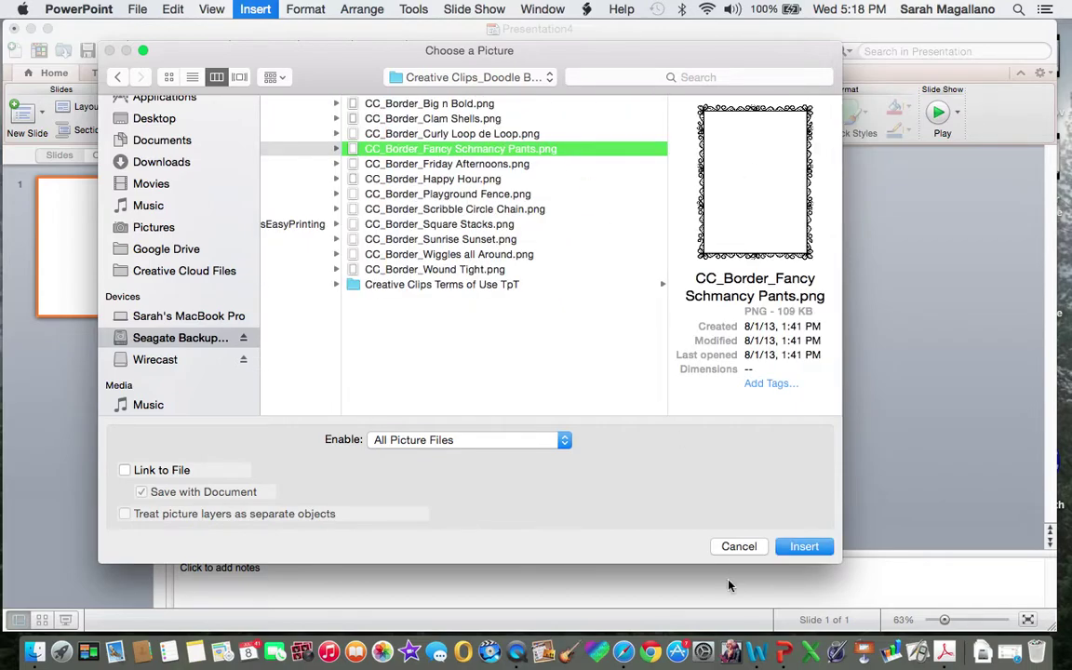
Insert the Fancy Schmancy Pants border picture onto the slide and select it.
left_click(805, 547)
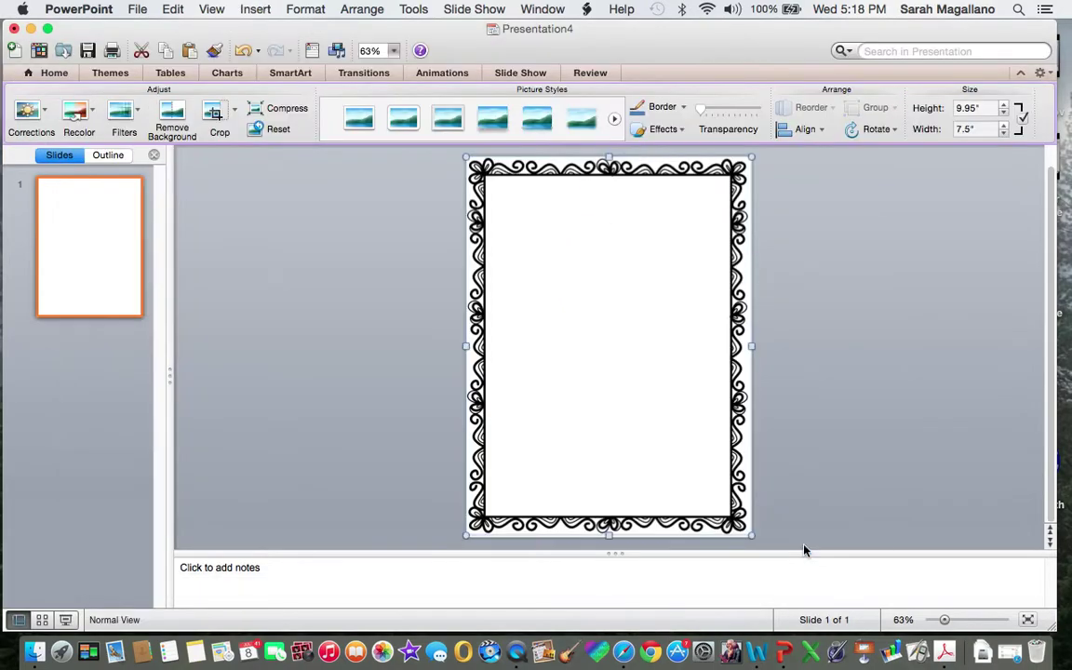
left_click(877, 395)
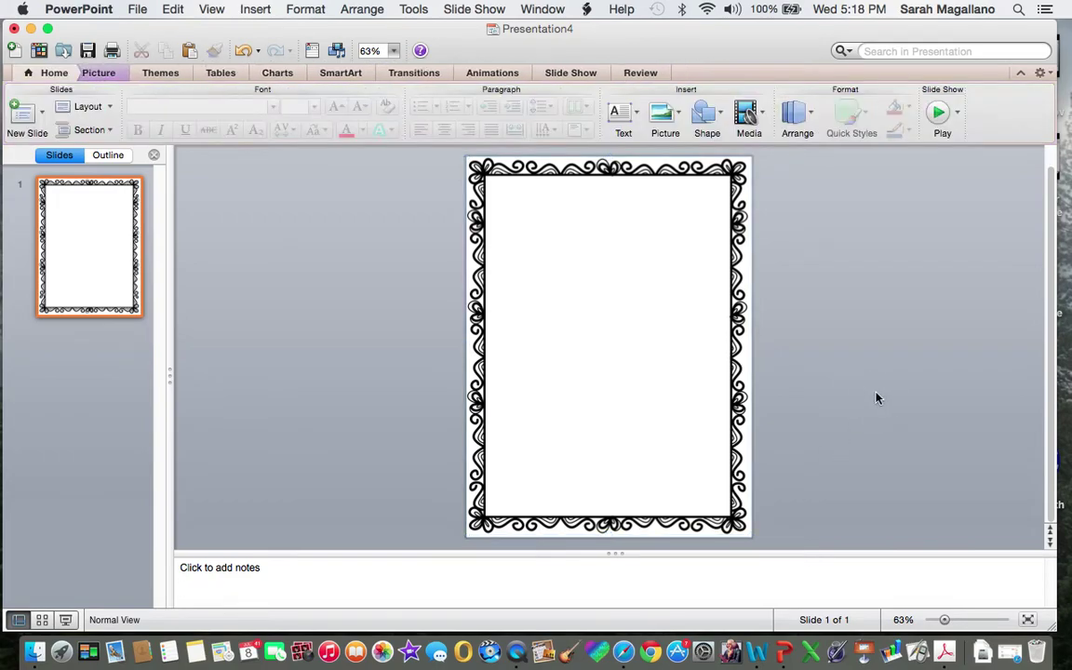
left_click(728, 347)
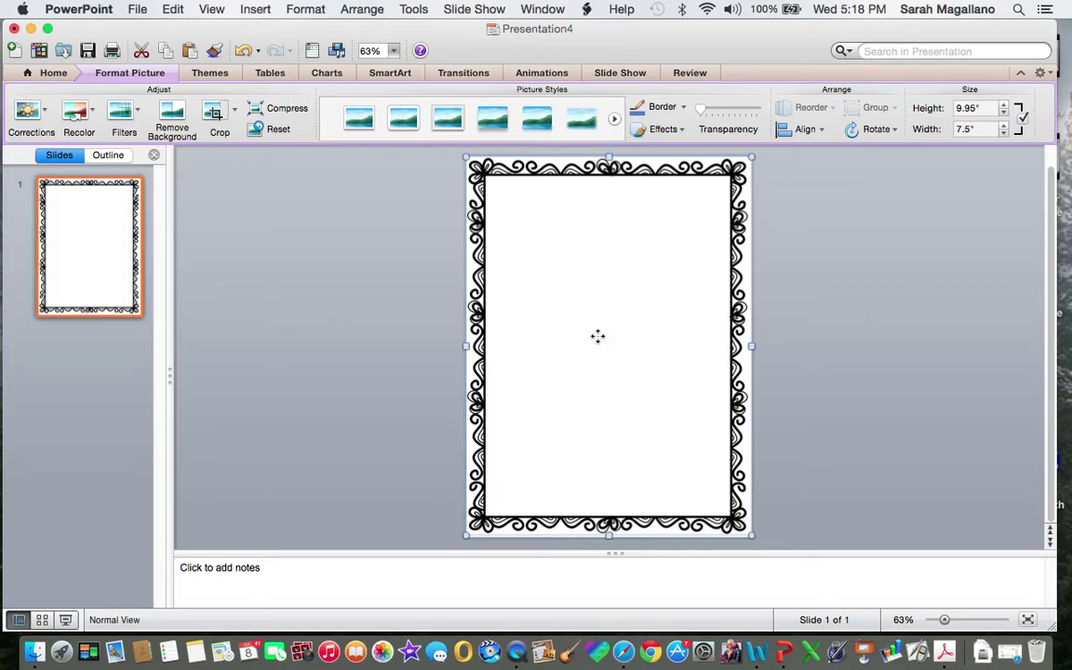
Center the border horizontally with Arrange > Align Center, then deselect it.
left_click(463, 8)
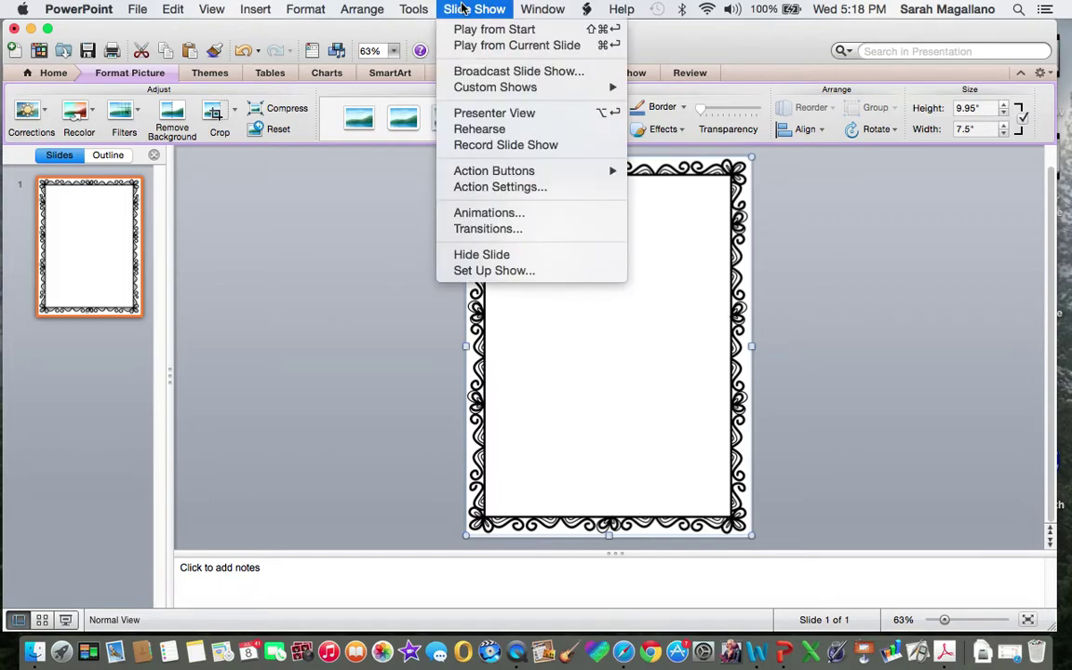
mouse_move(358, 8)
mouse_move(383, 223)
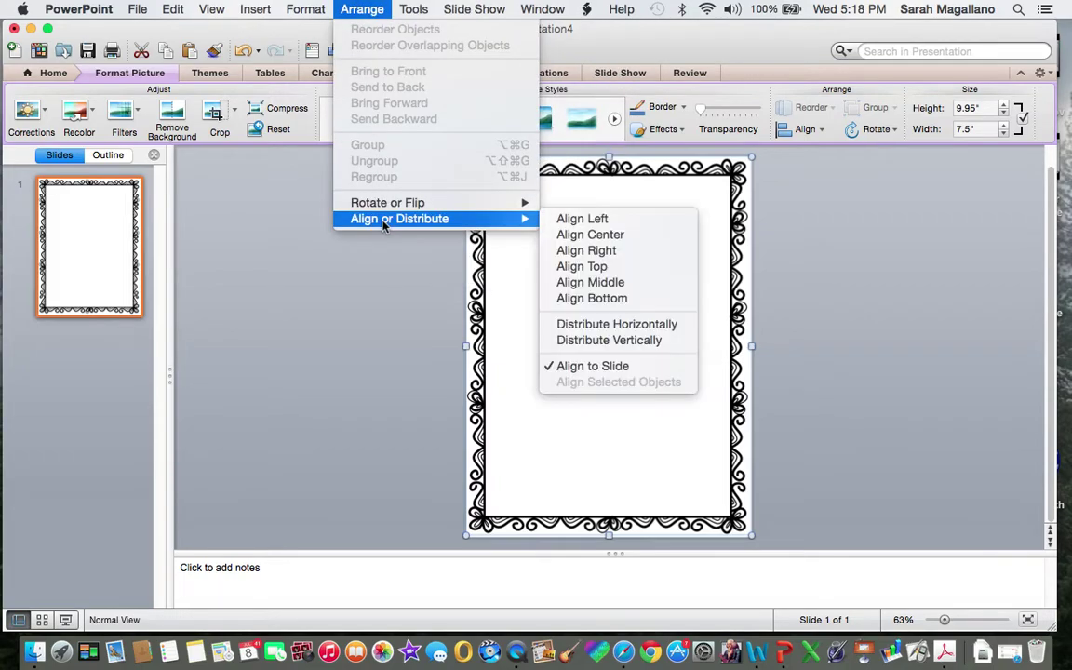
left_click(593, 238)
left_click(351, 235)
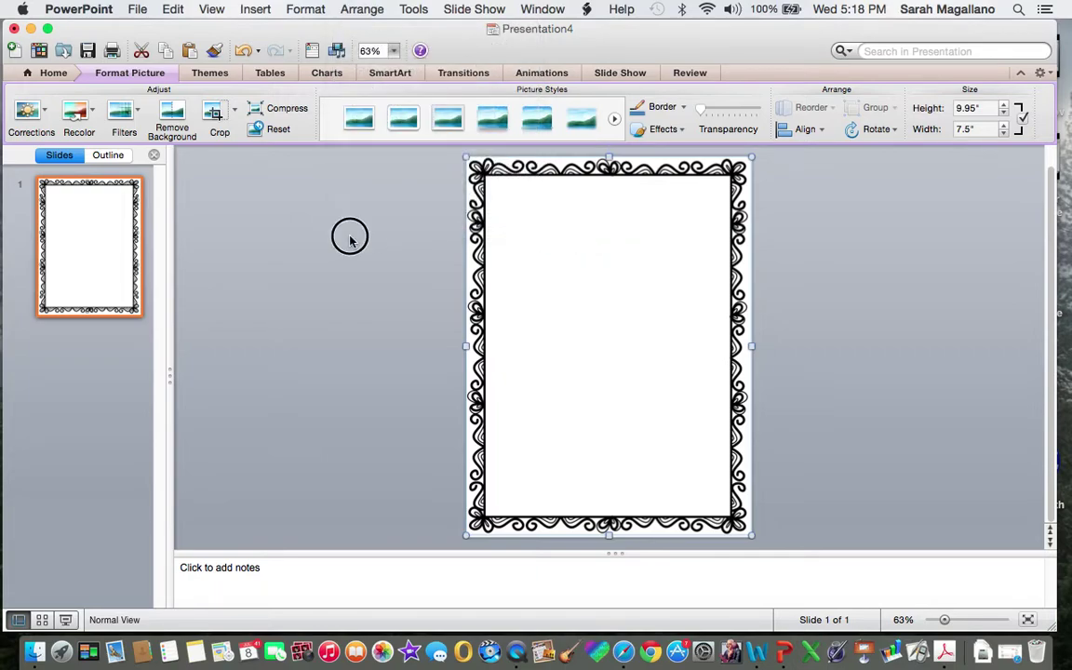
left_click(744, 345)
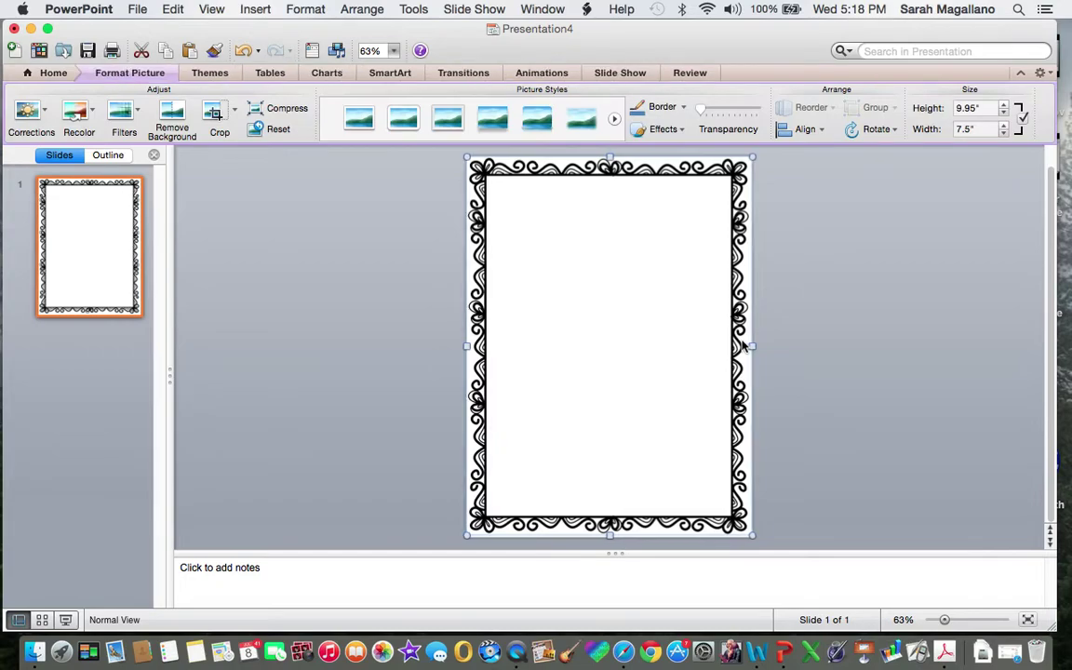
left_click(945, 344)
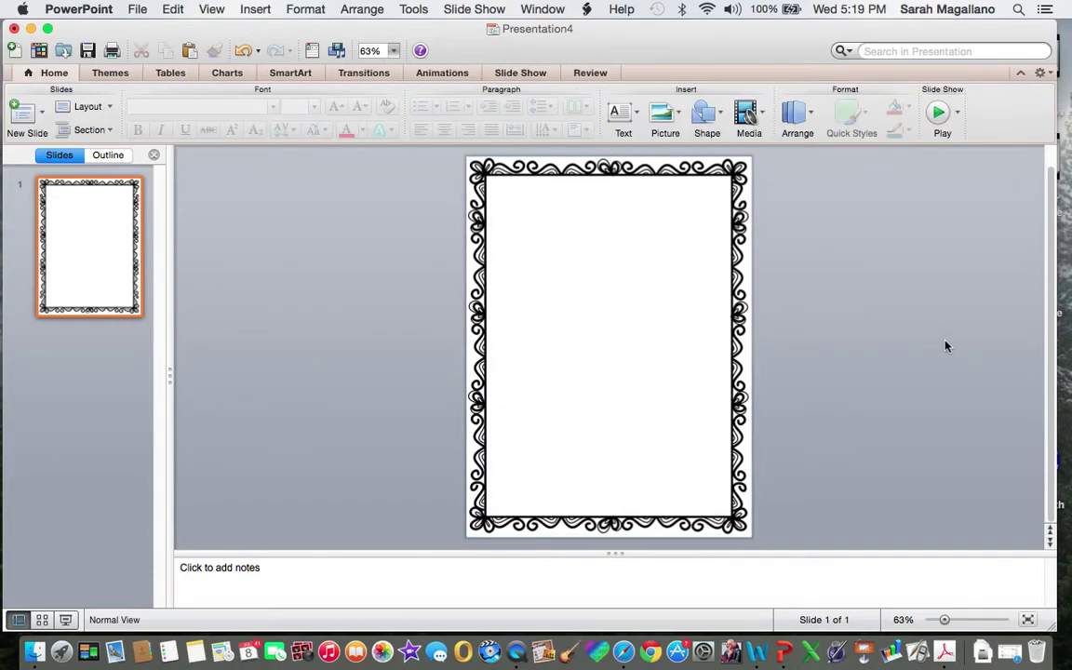
Draw a text box at the top inside the border and set it to AAClaire 42 pt.
left_click(255, 9)
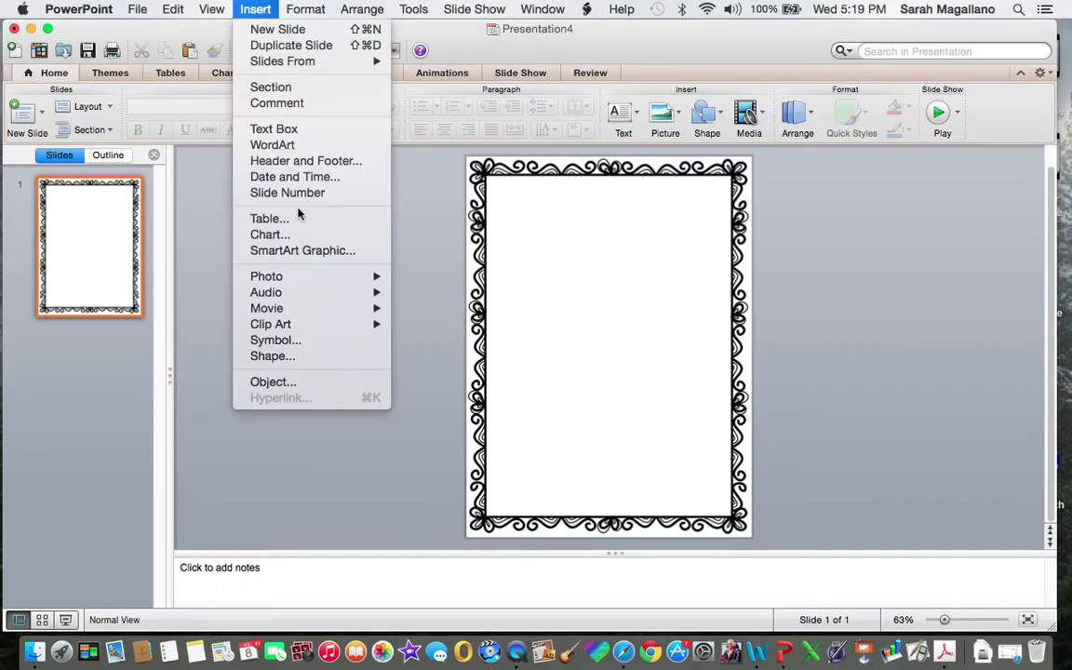
left_click(275, 130)
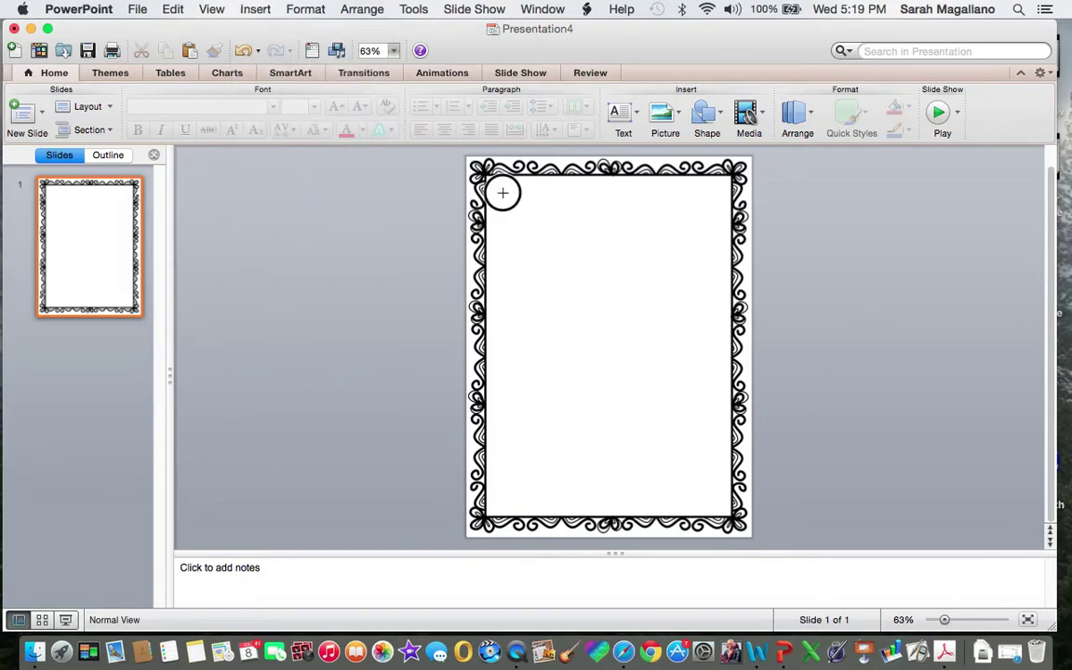
left_click_drag(502, 193, 715, 259)
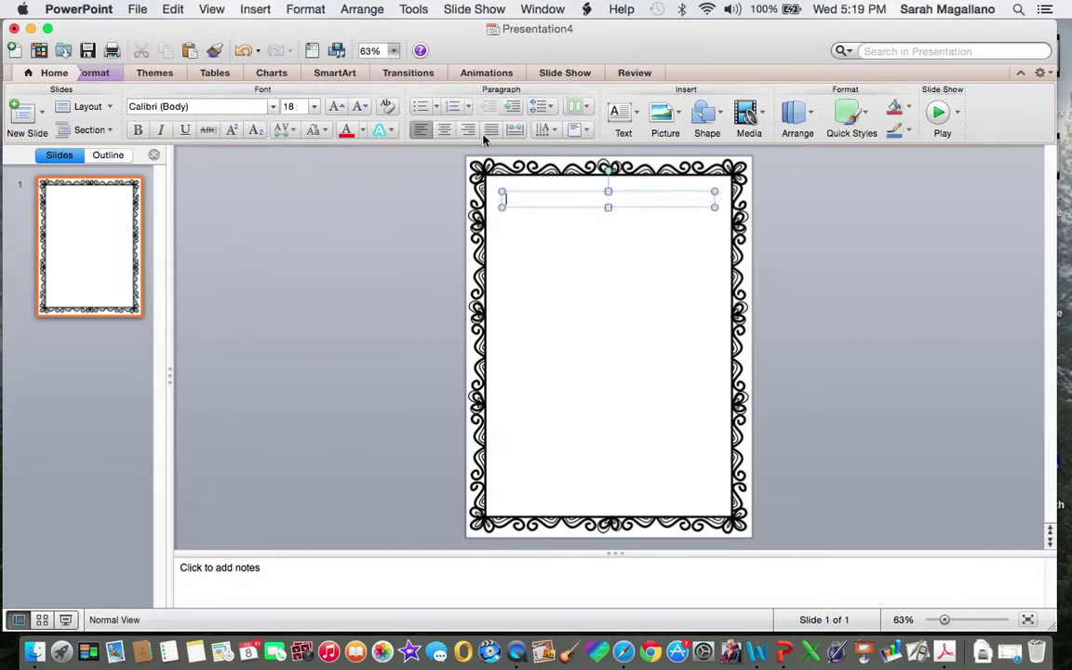
left_click(273, 107)
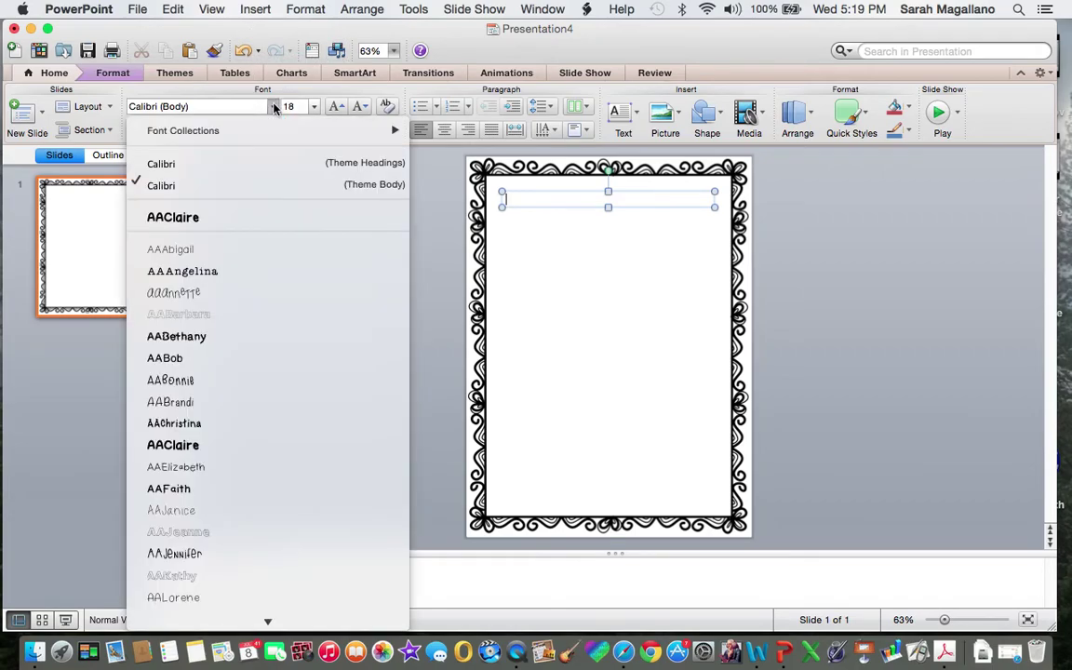
left_click(182, 447)
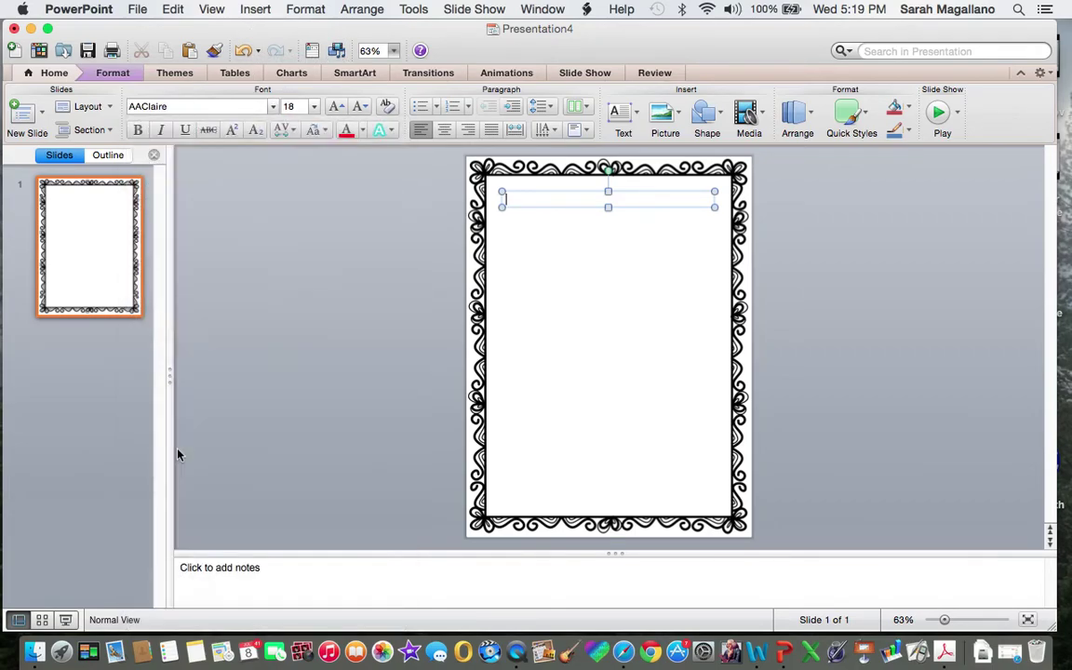
left_click(275, 107)
type("42")
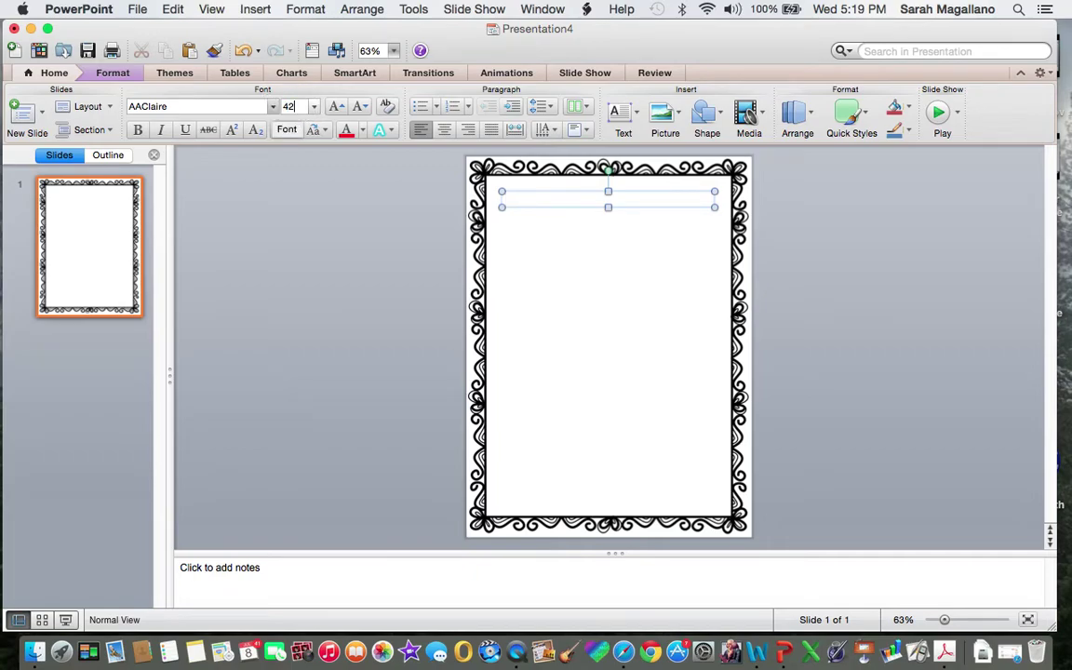
key("Return")
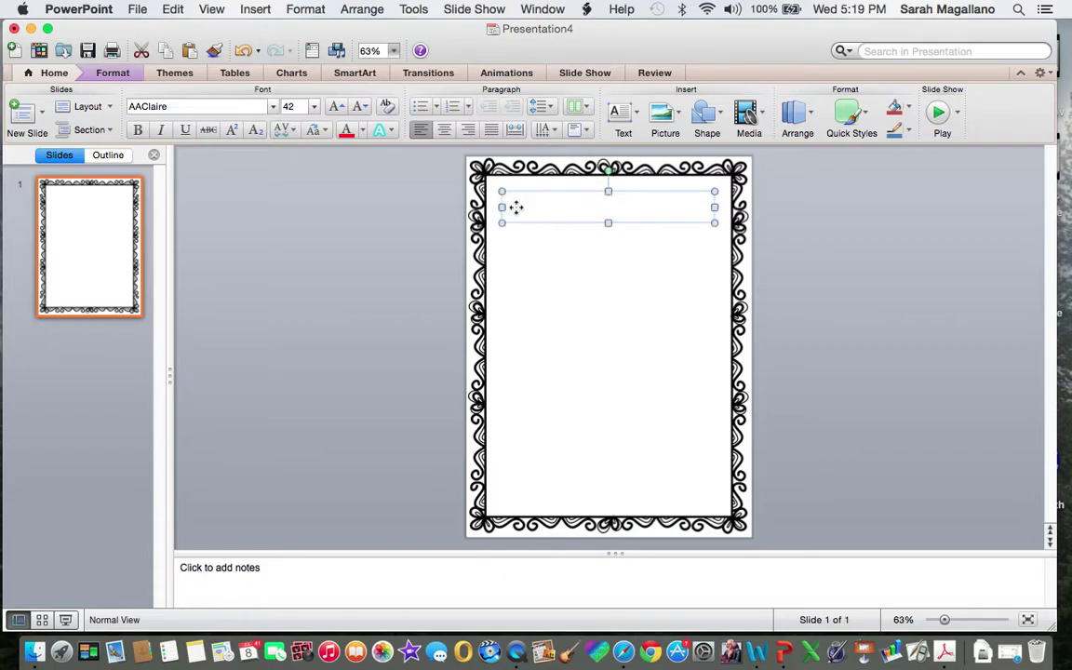
Type 'Hello and Welcome!', widen and center it, and move it up.
type("Hello")
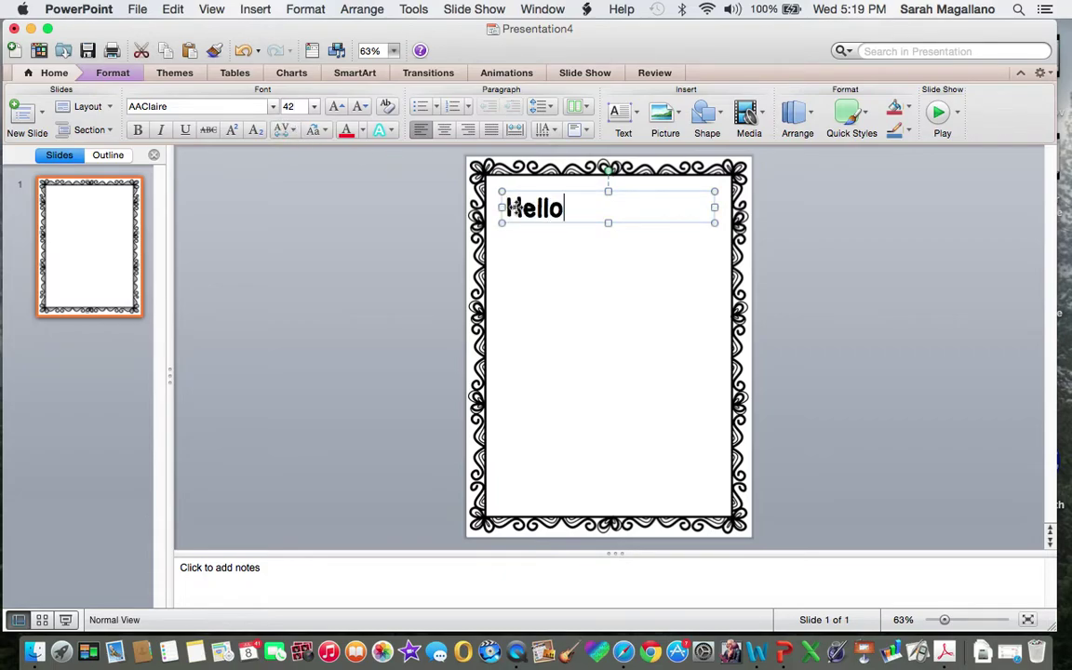
type(" and Welcome!")
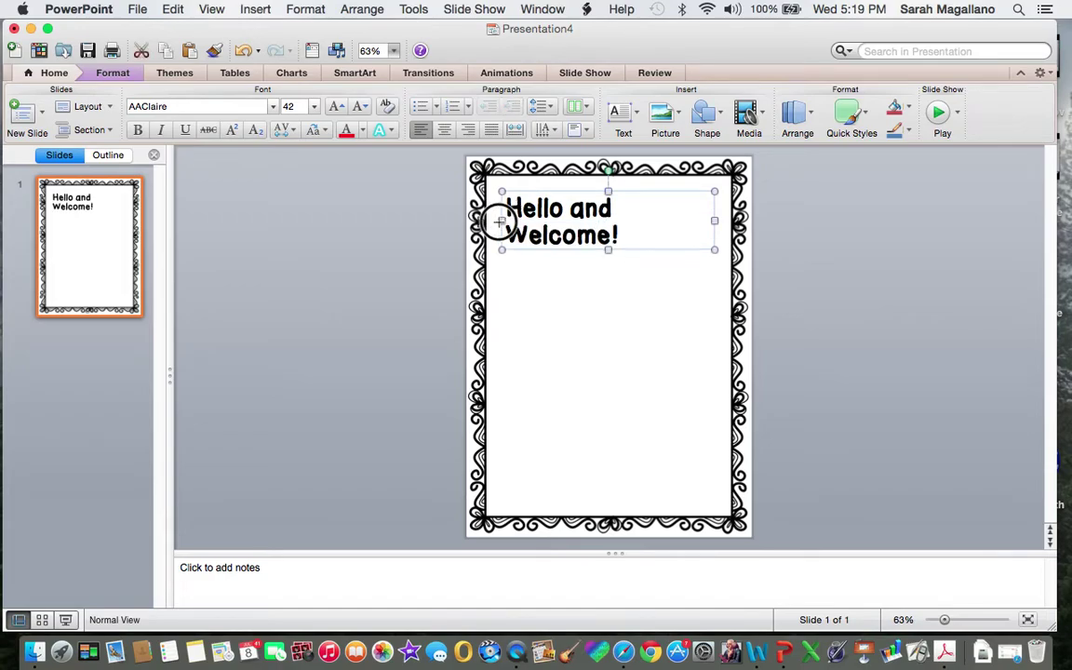
left_click_drag(502, 221, 606, 238)
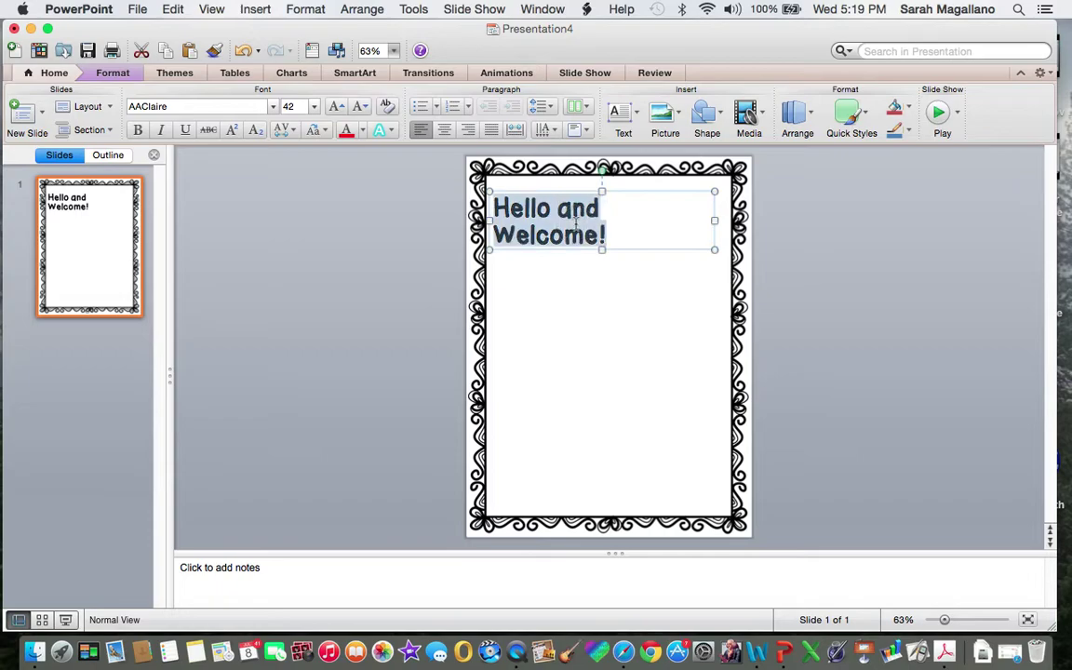
left_click(445, 131)
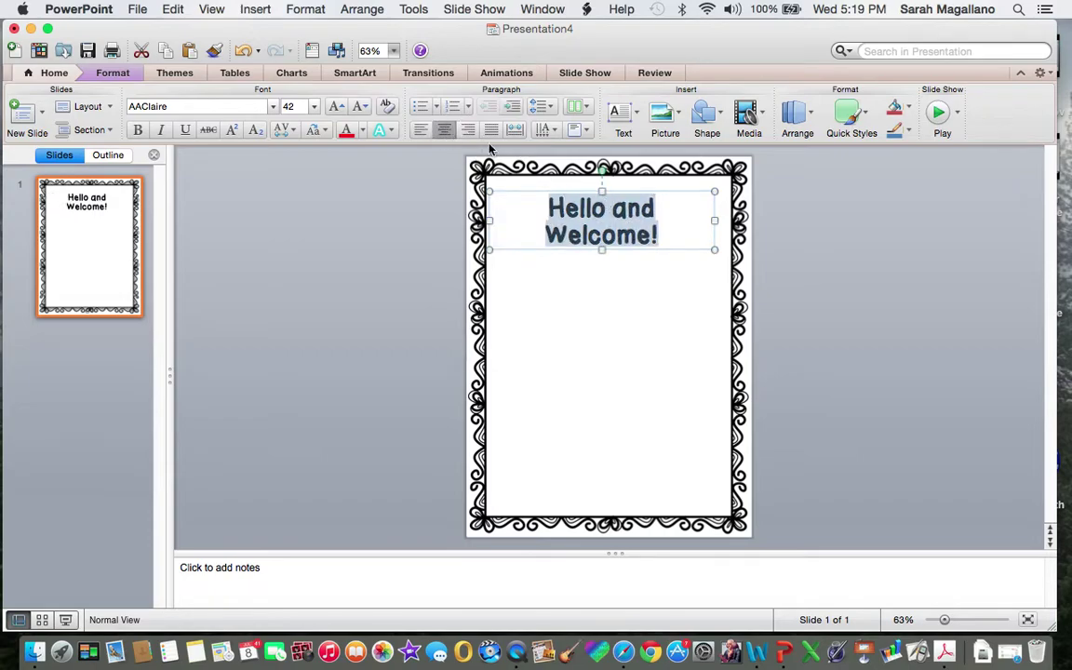
left_click_drag(656, 194, 662, 189)
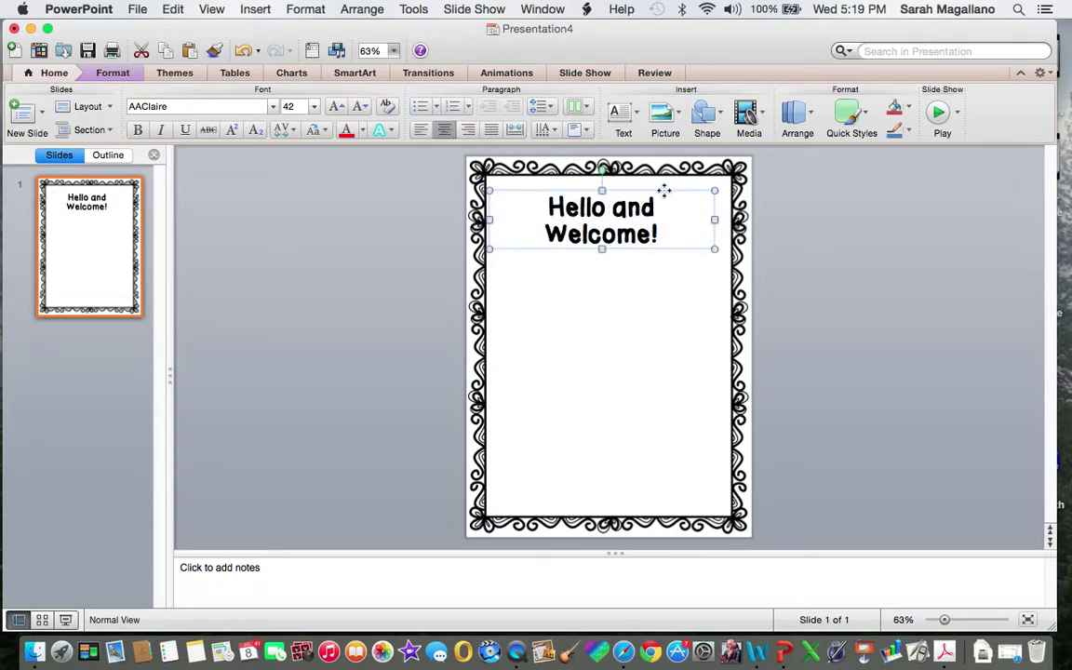
key("Up")
key("Up")
key("Up")
key("Up")
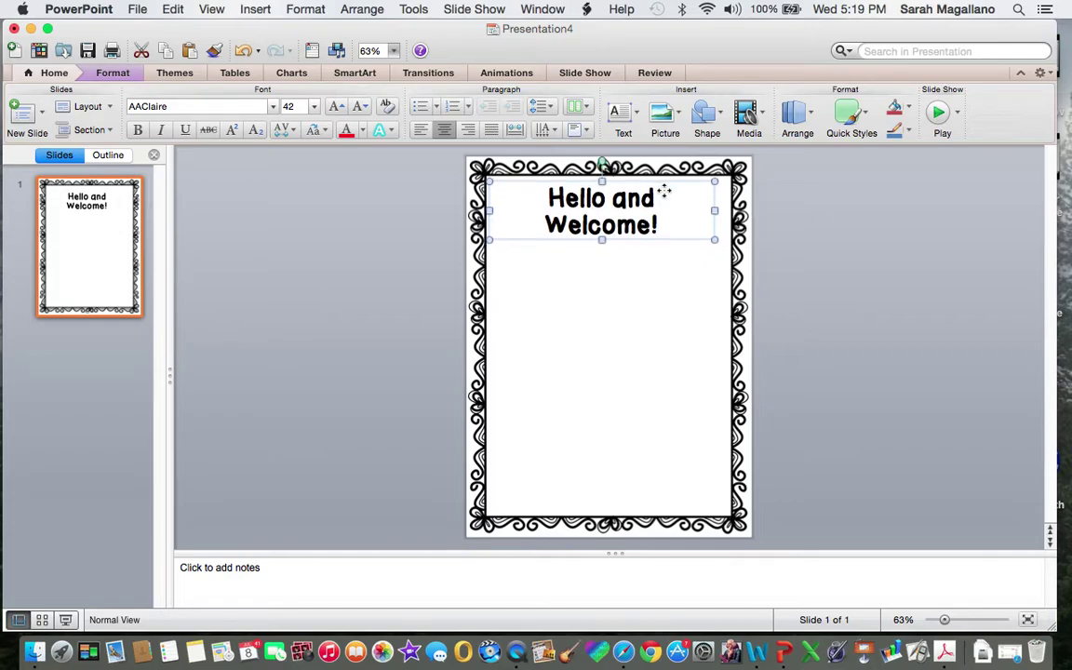
left_click(350, 205)
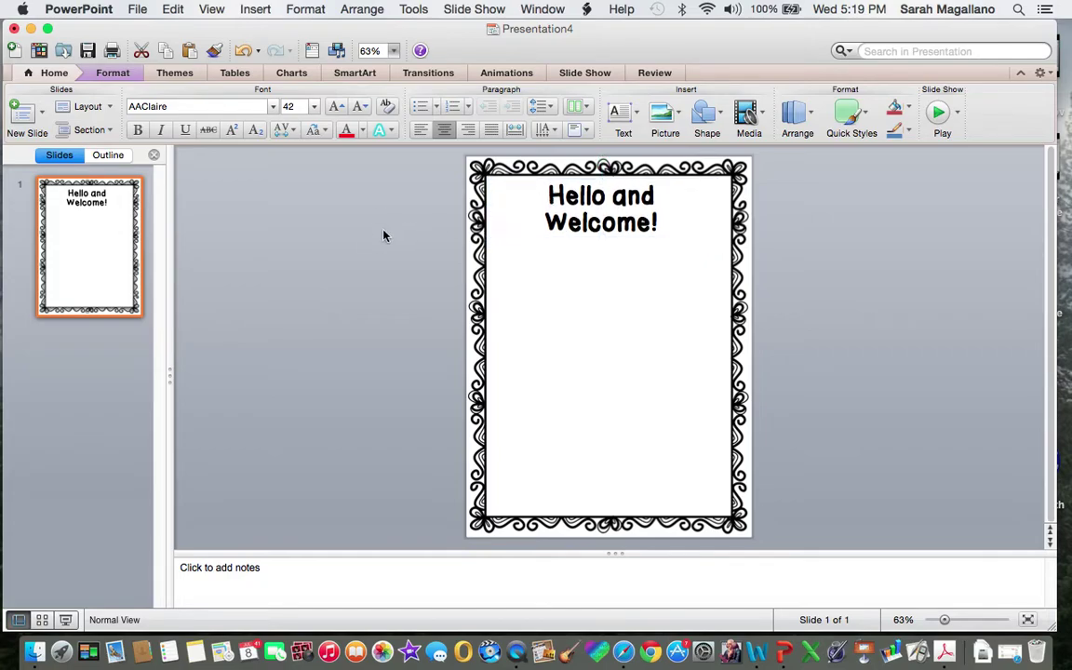
left_click(257, 10)
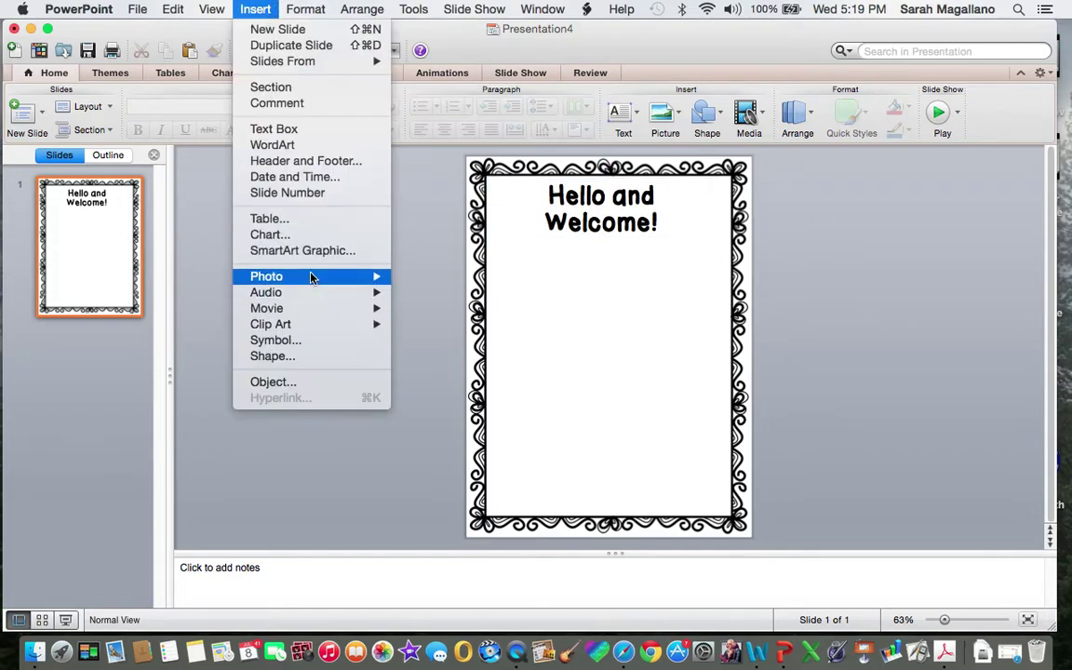
Draw a text box below the heading and type the class welcome message ending 'Please find your seat and start drawing.'.
mouse_move(311, 276)
left_click(279, 129)
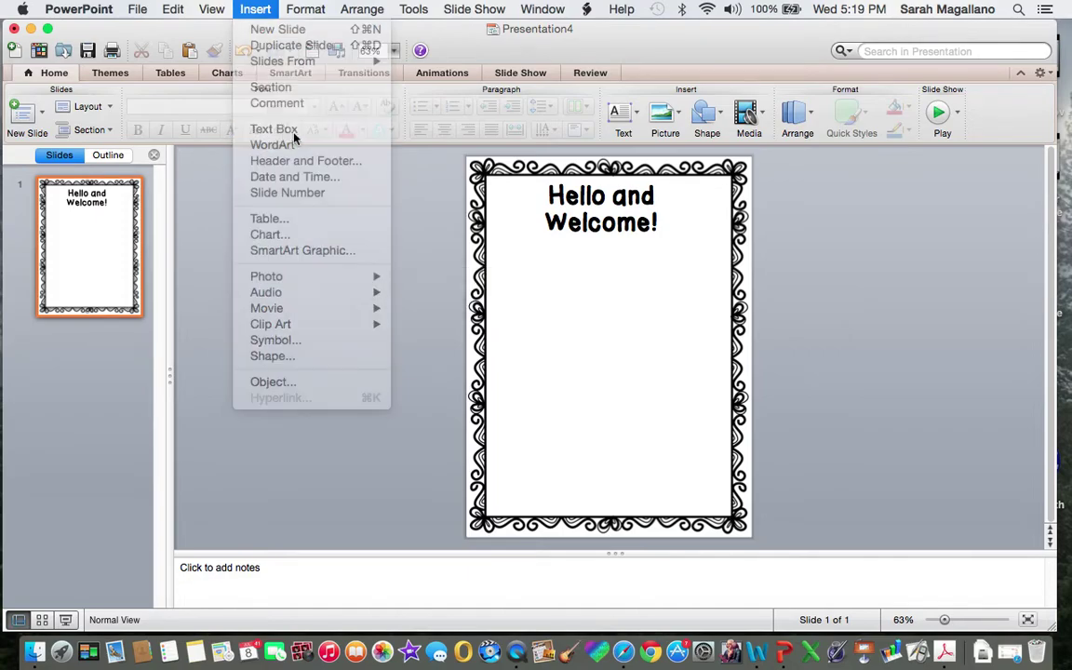
left_click_drag(512, 257, 694, 418)
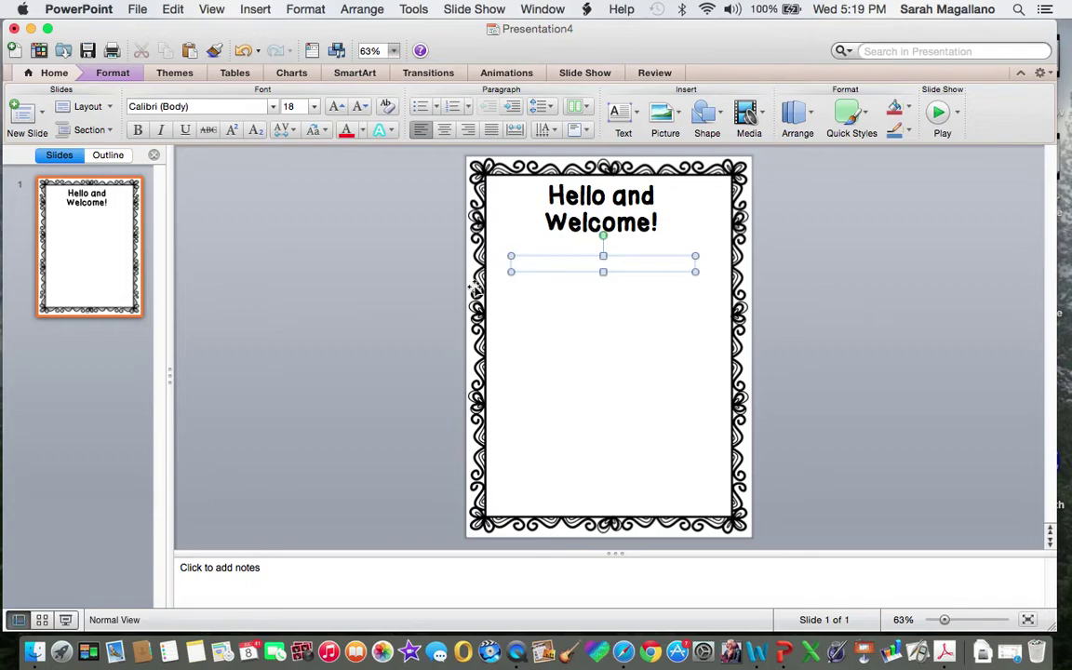
type("Weco")
key("BackSpace")
key("BackSpace")
type("lcome to Mrs. Magallano's class. Pleas")
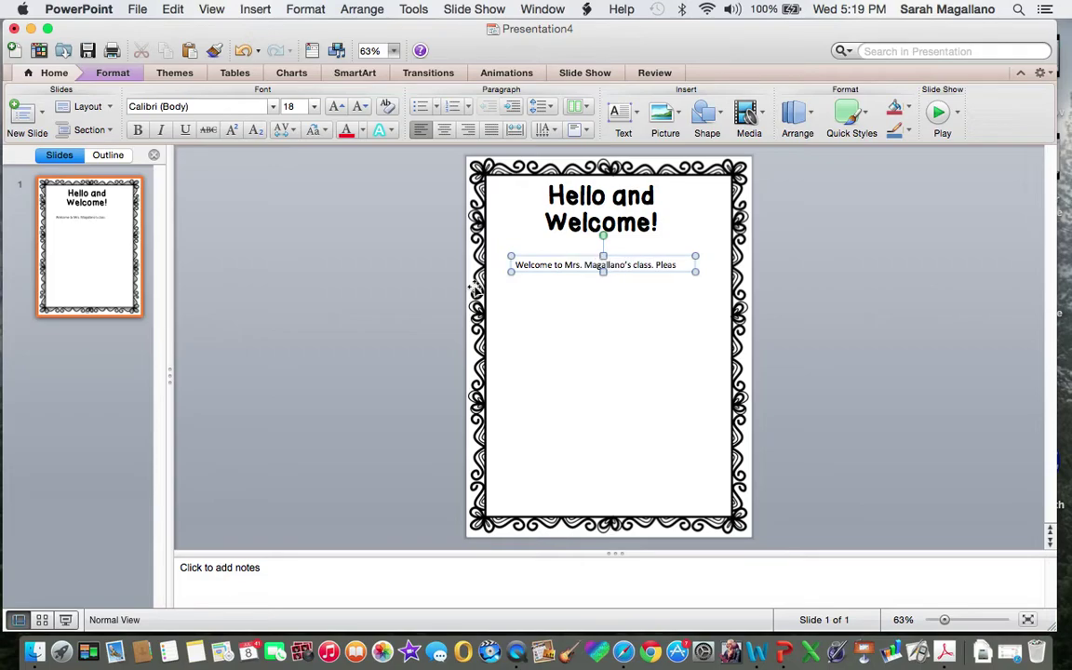
type("e find your seat")
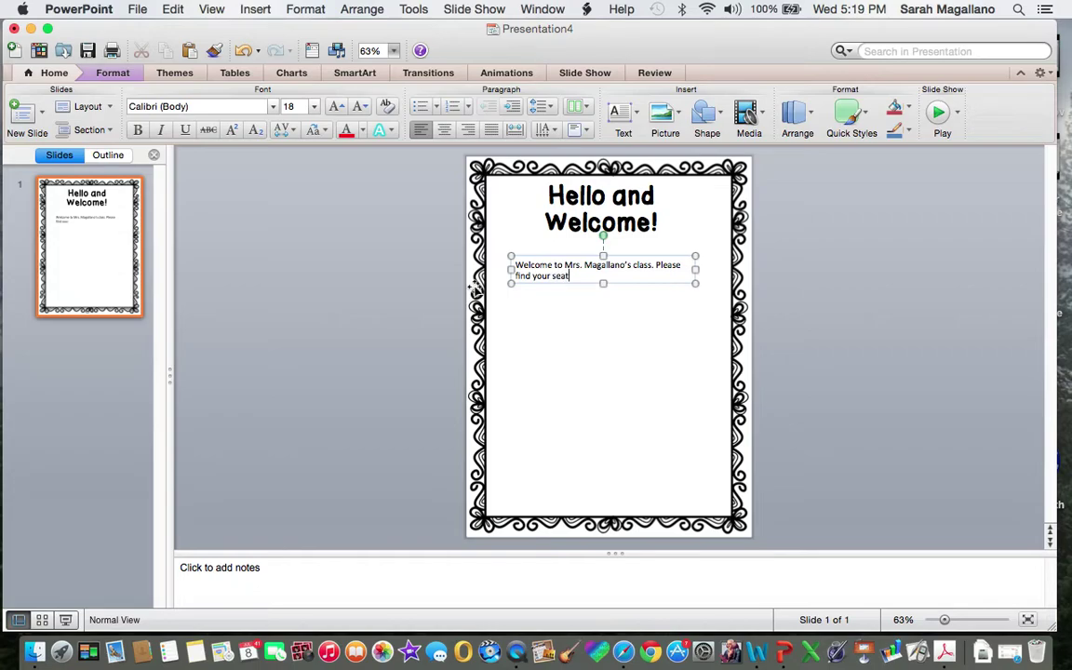
type(" and start drawing.")
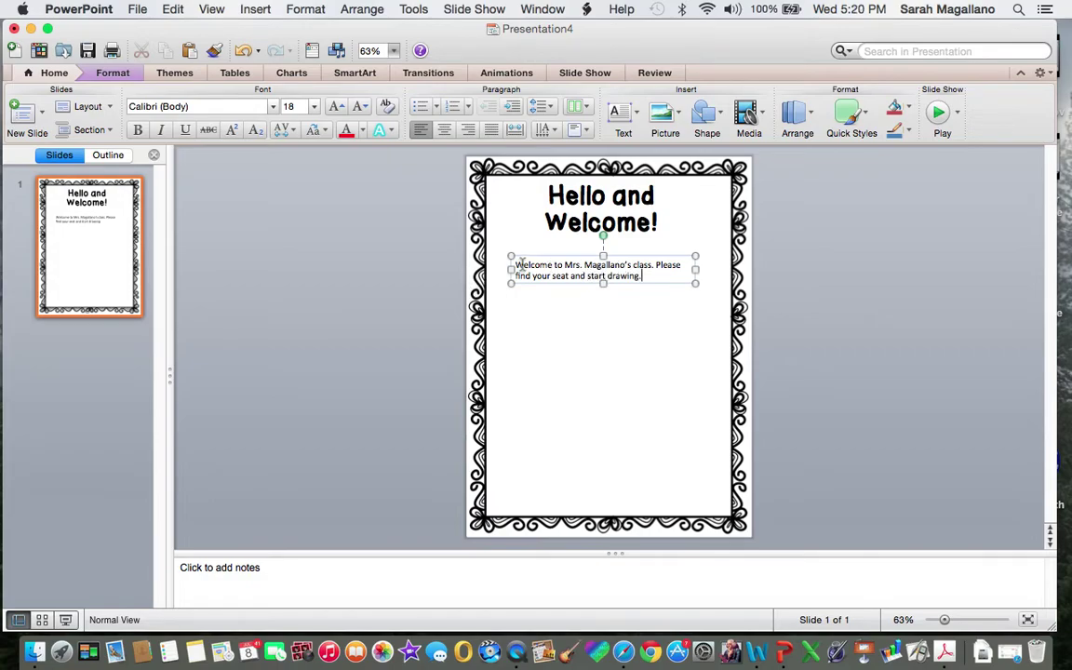
left_click_drag(515, 265, 651, 279)
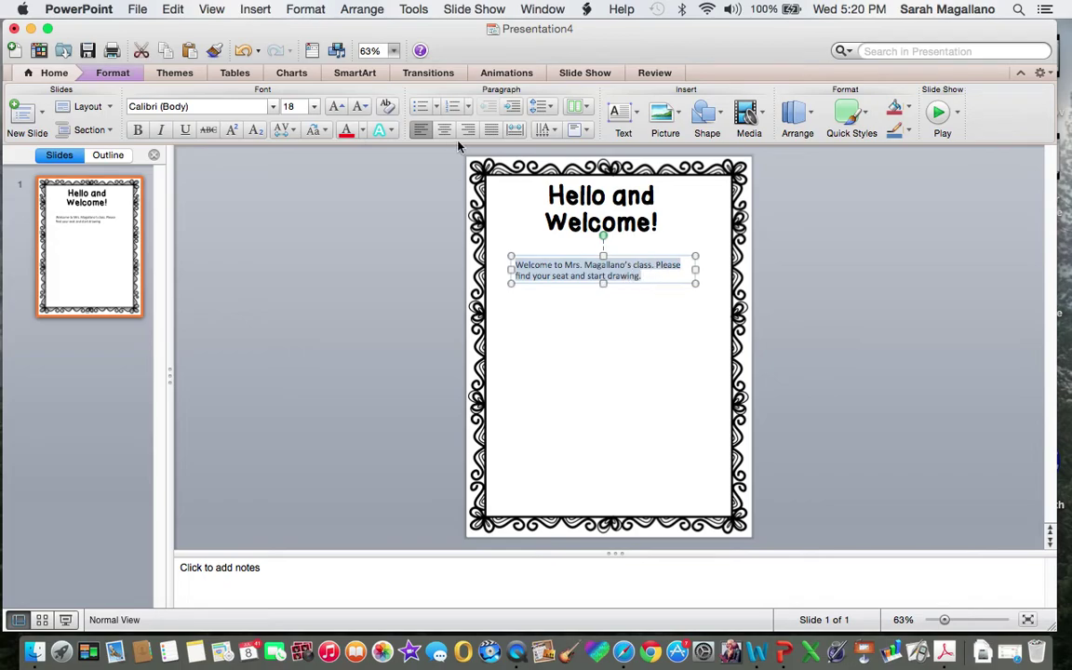
Make the welcome paragraph AAClaire 24 pt, centered, and move it up under the heading.
left_click(272, 107)
left_click(211, 220)
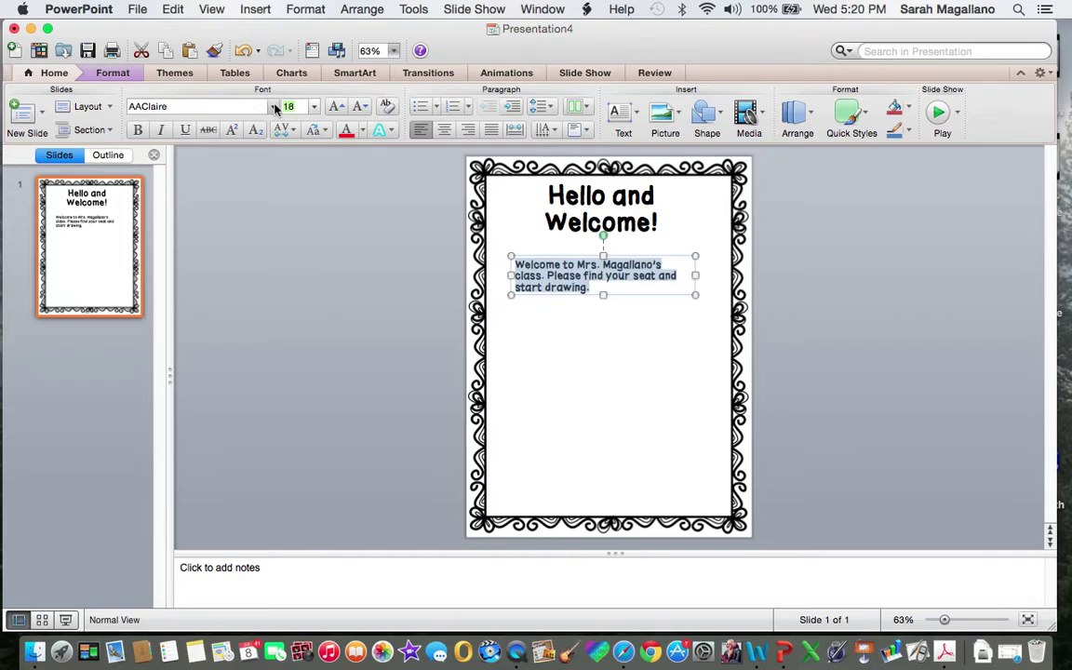
type("24")
key("Return")
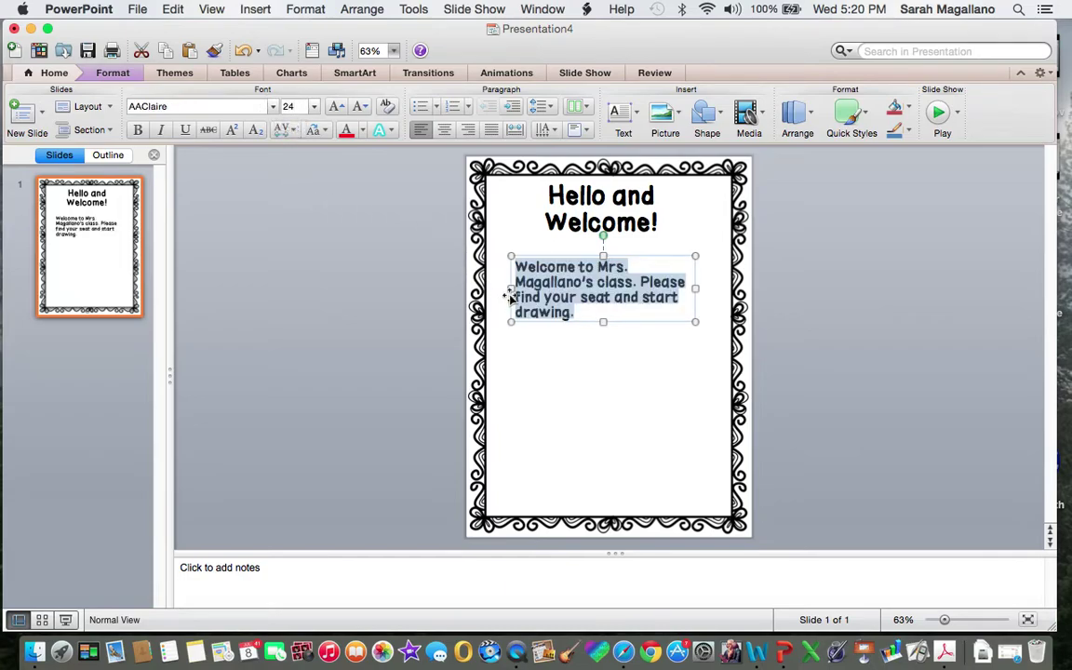
left_click(445, 129)
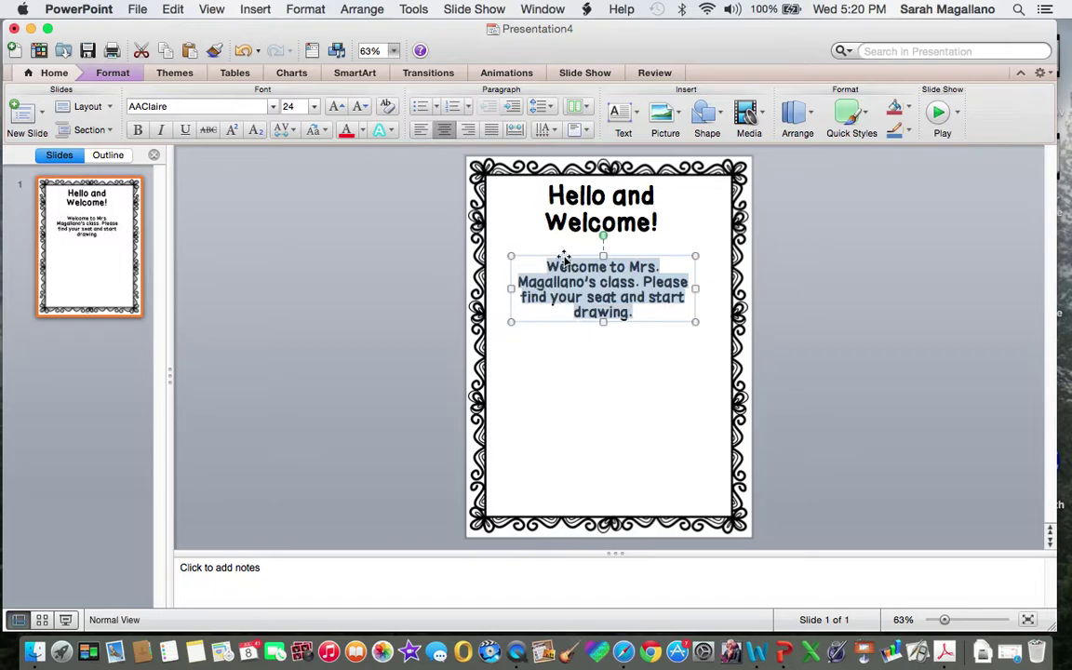
left_click_drag(564, 258, 561, 247)
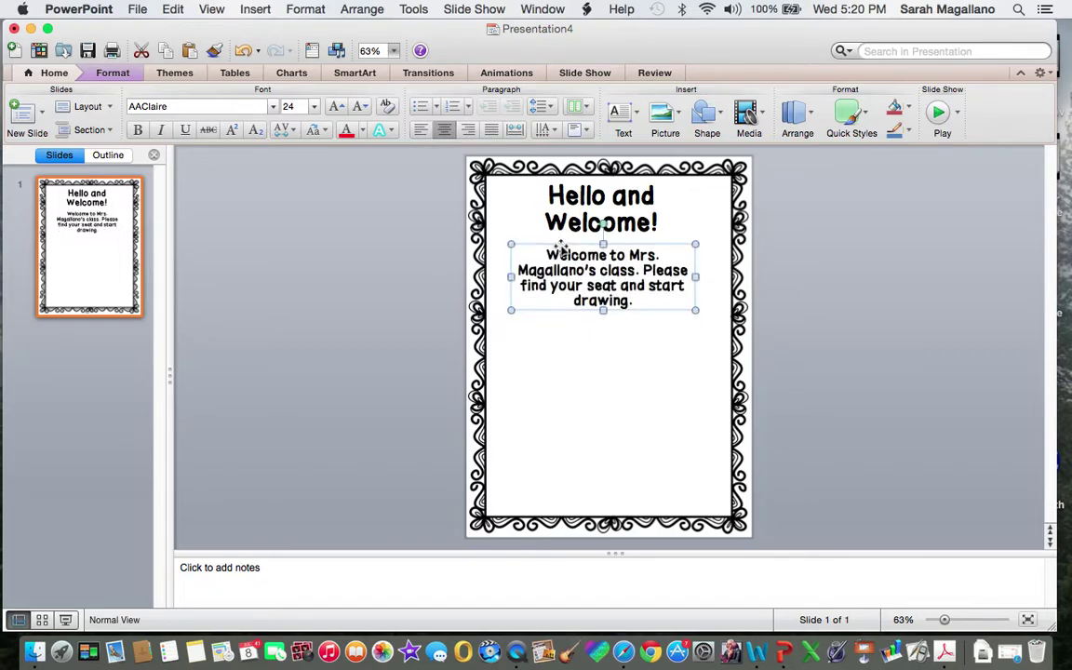
left_click(418, 247)
left_click(255, 9)
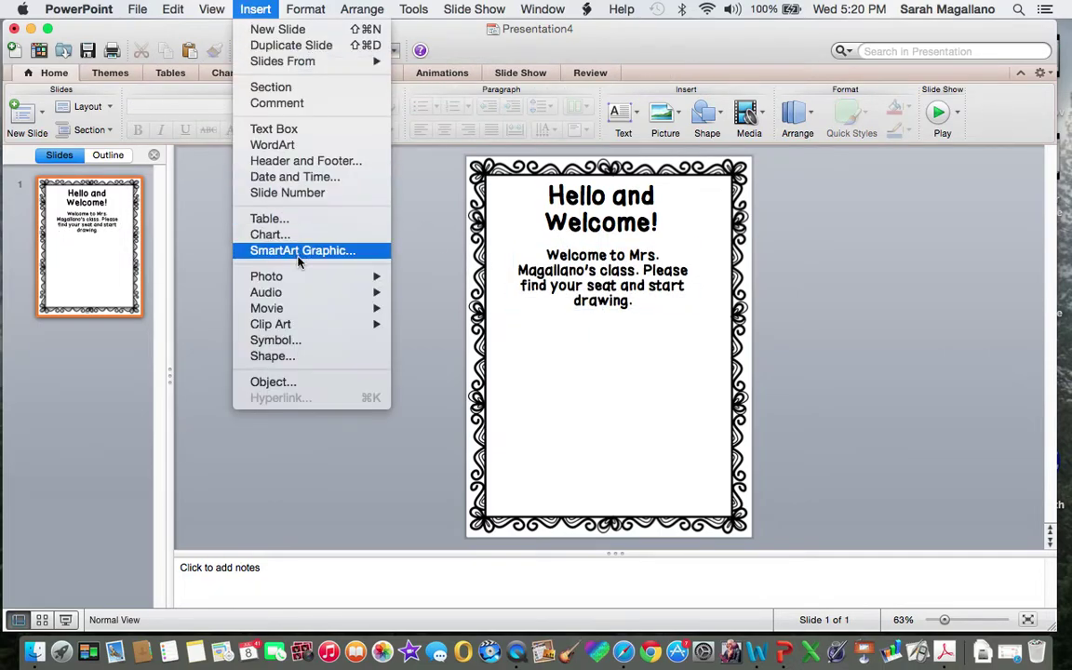
Choose Picture from File and browse to For Sale > Digital Clip Art > Back To School.
mouse_move(307, 276)
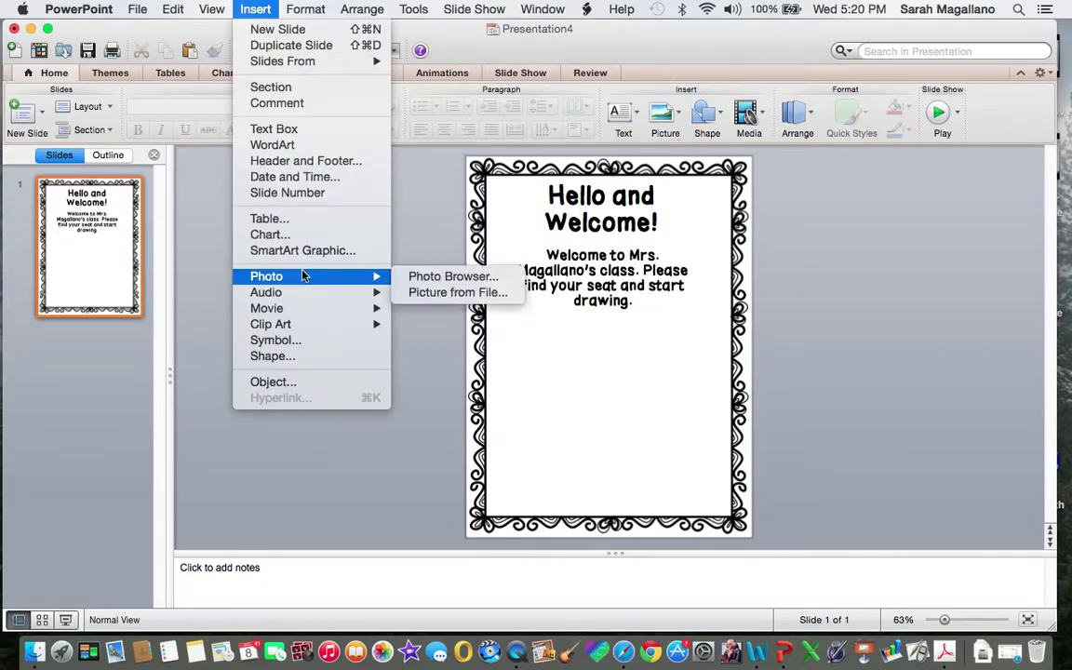
left_click(444, 294)
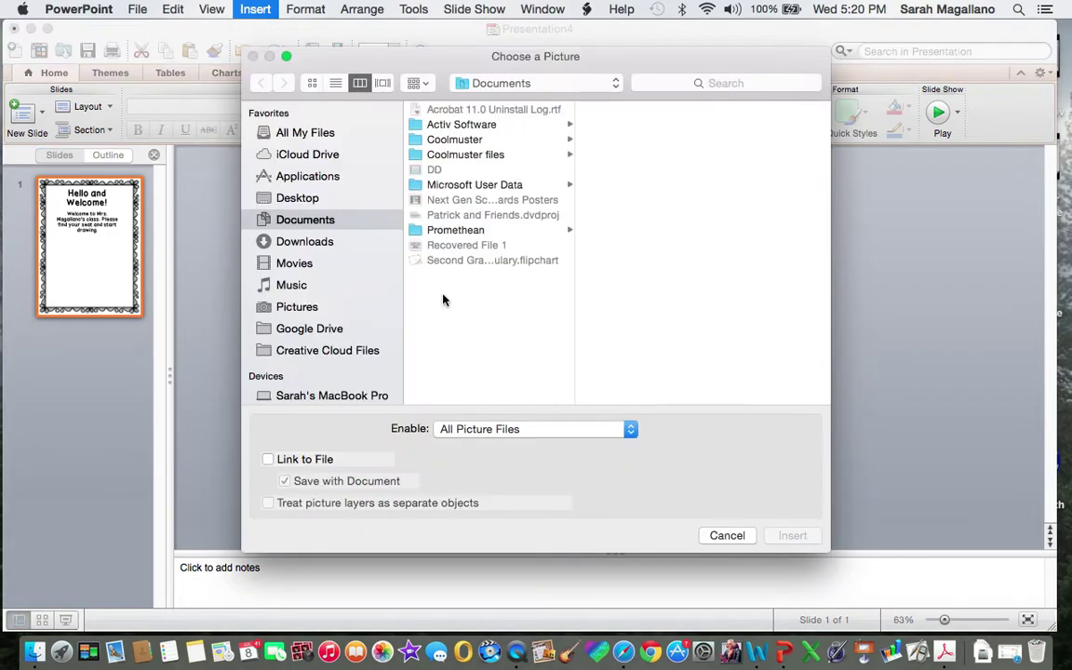
scroll(274, 363, "down", 3)
left_click(300, 349)
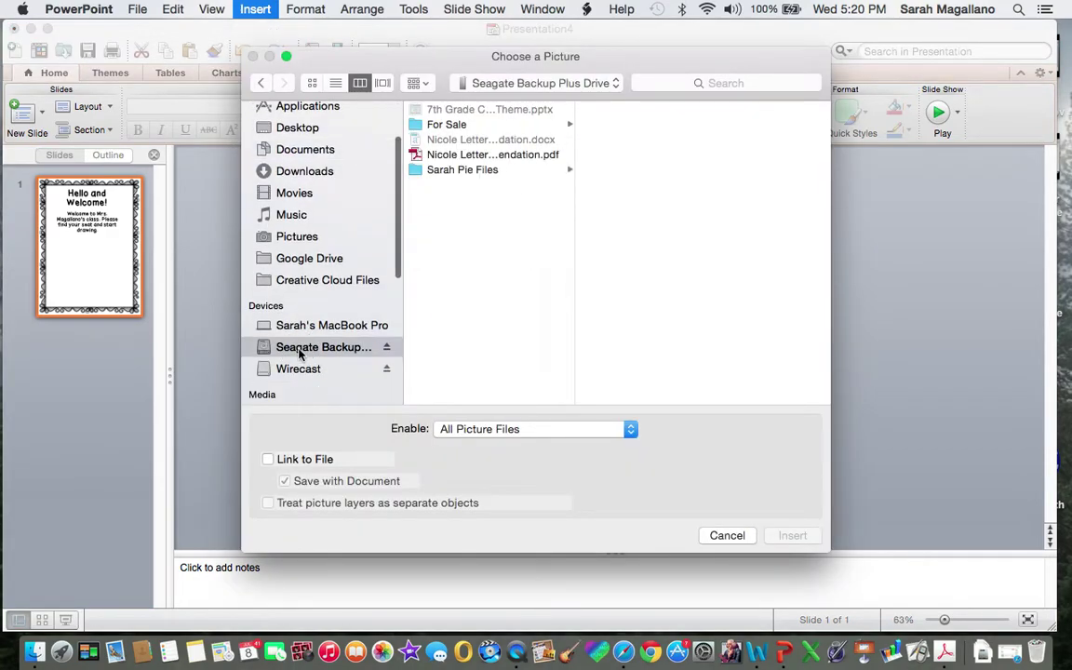
left_click(446, 126)
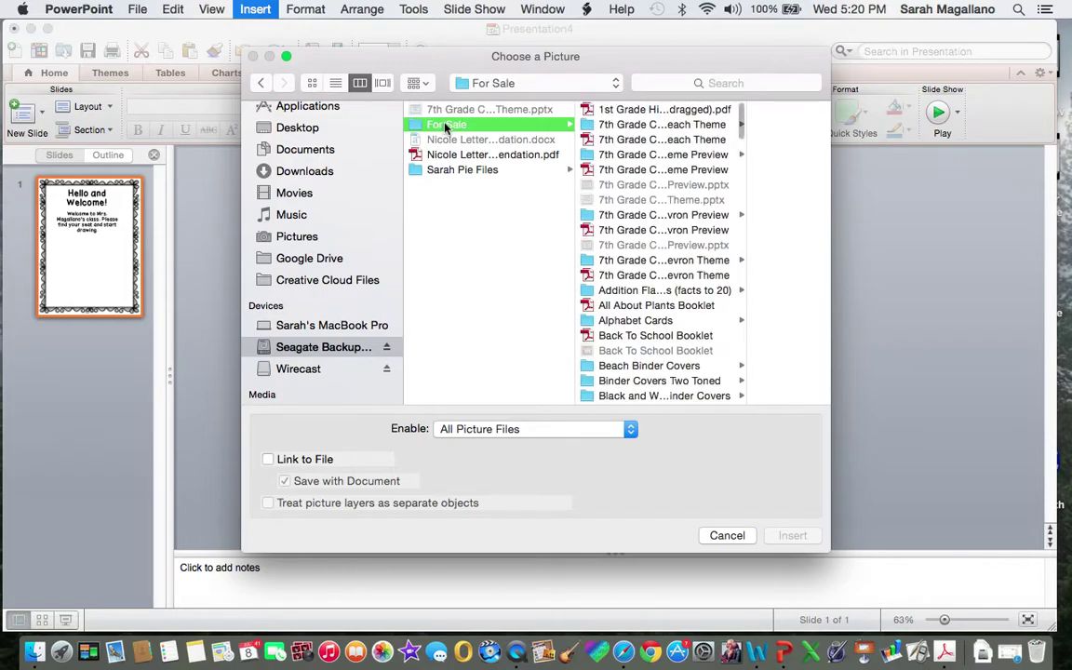
left_click(430, 170)
left_click(626, 307)
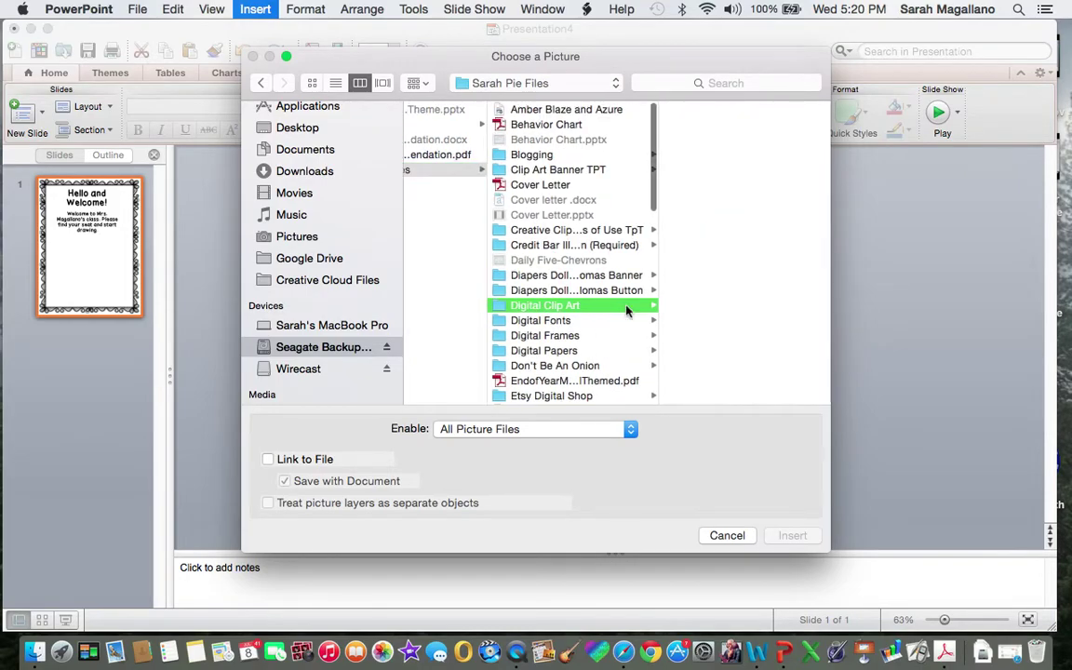
left_click(693, 246)
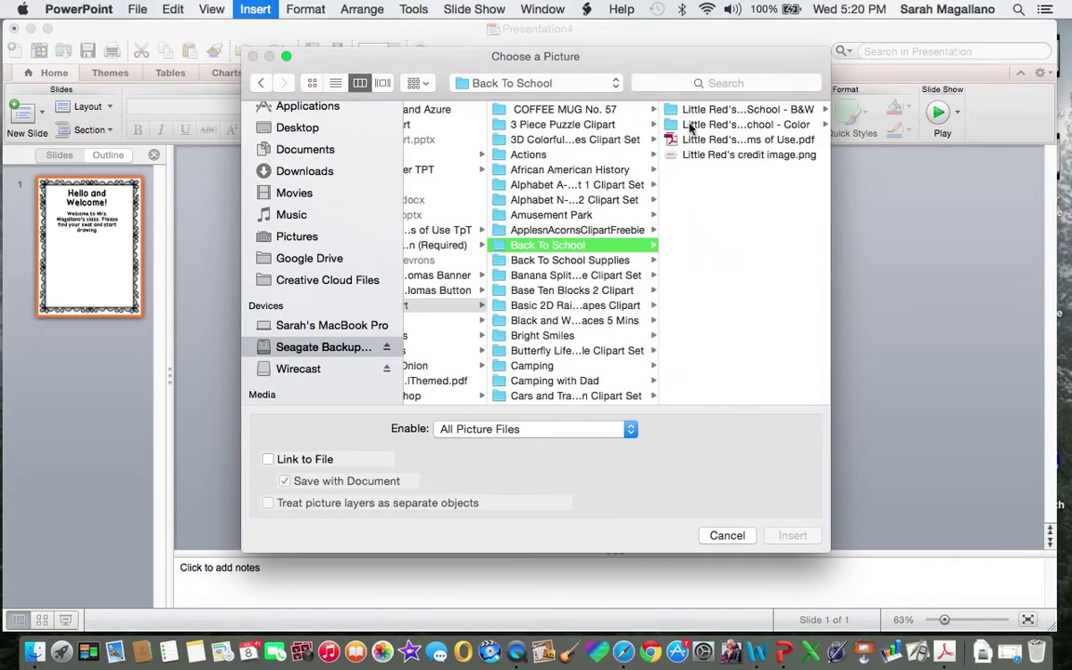
Select backtoschool_sittinggirl_bw.png in the black-and-white Back to School set.
left_click_drag(828, 129, 907, 134)
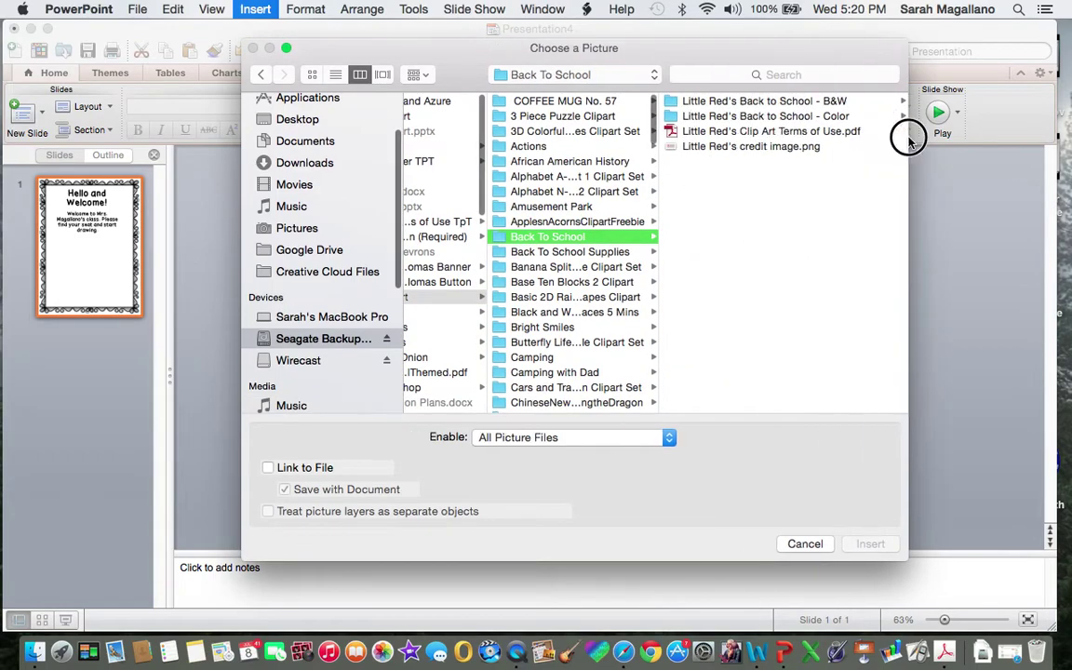
left_click(762, 115)
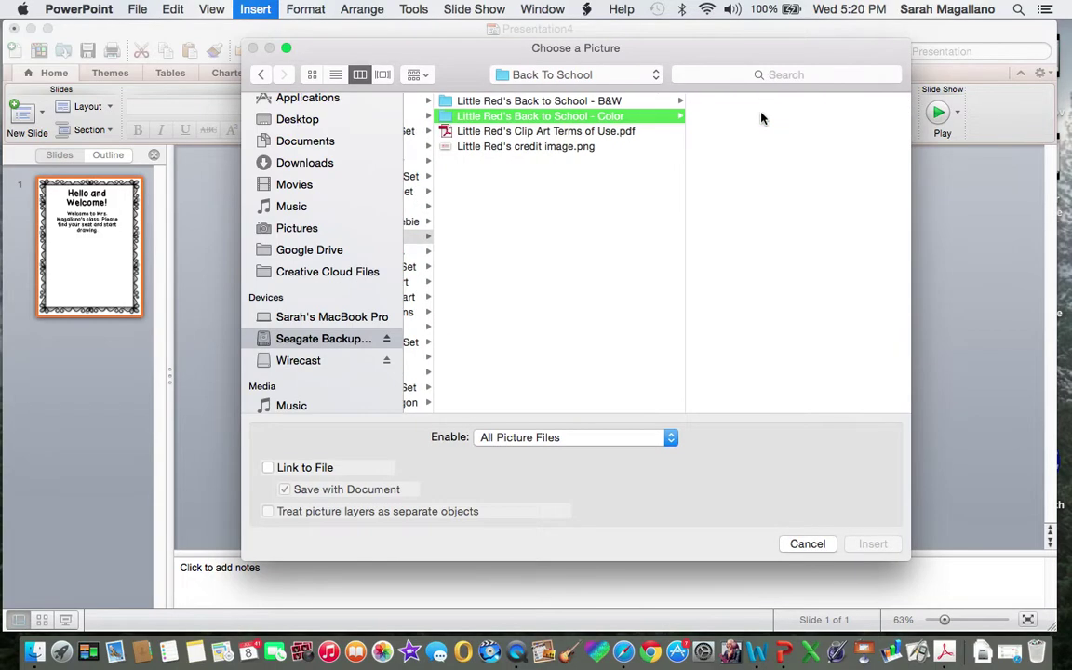
left_click(545, 102)
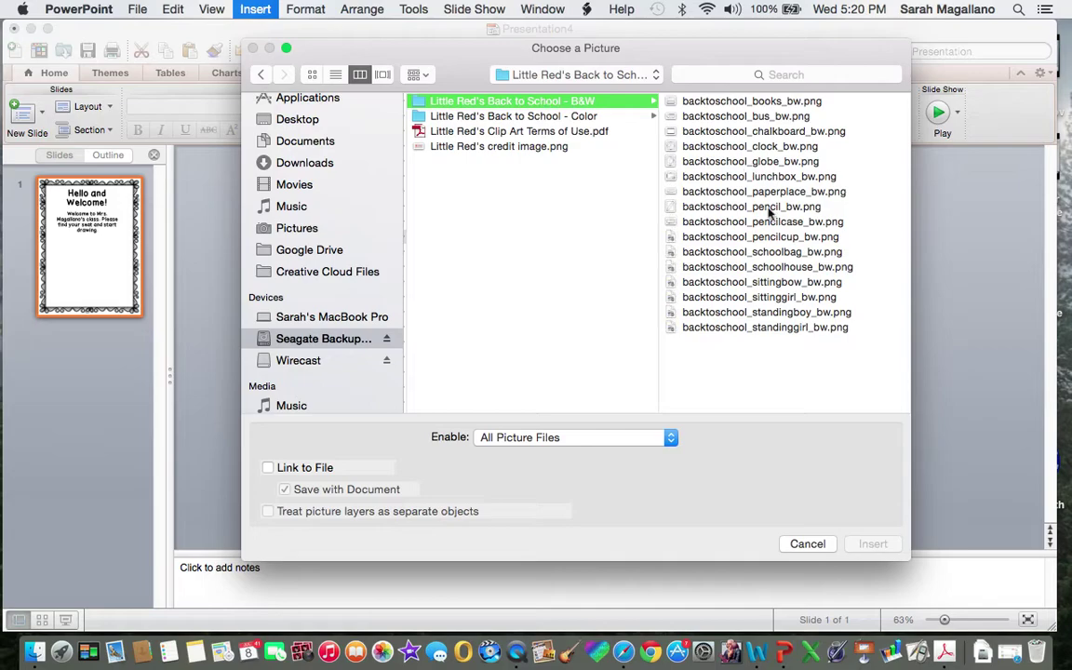
left_click(693, 222)
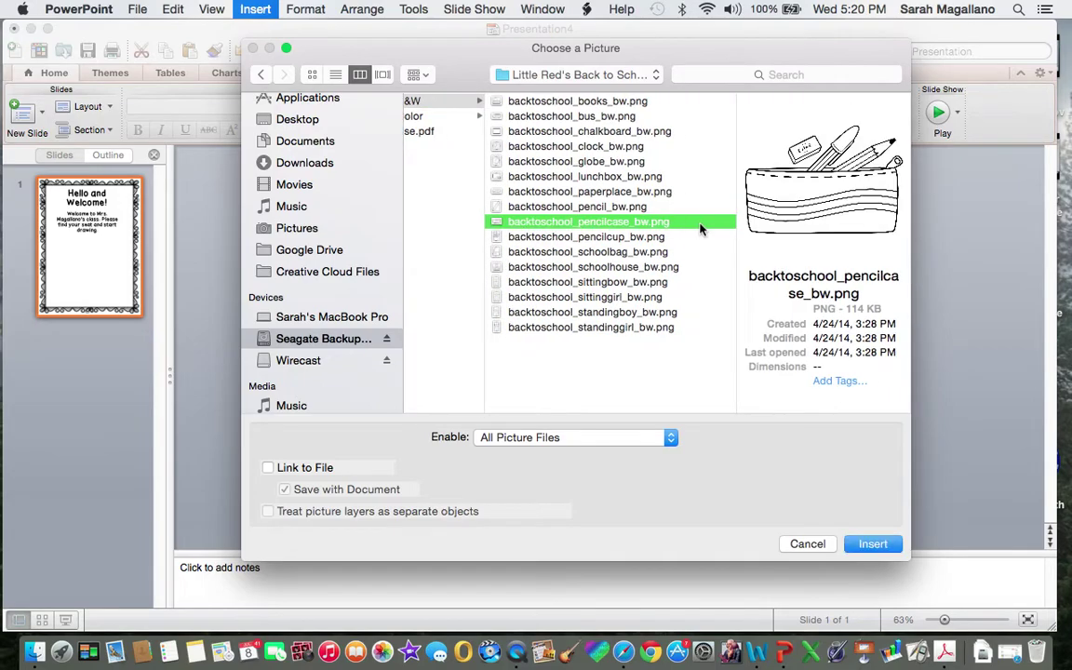
left_click(524, 298)
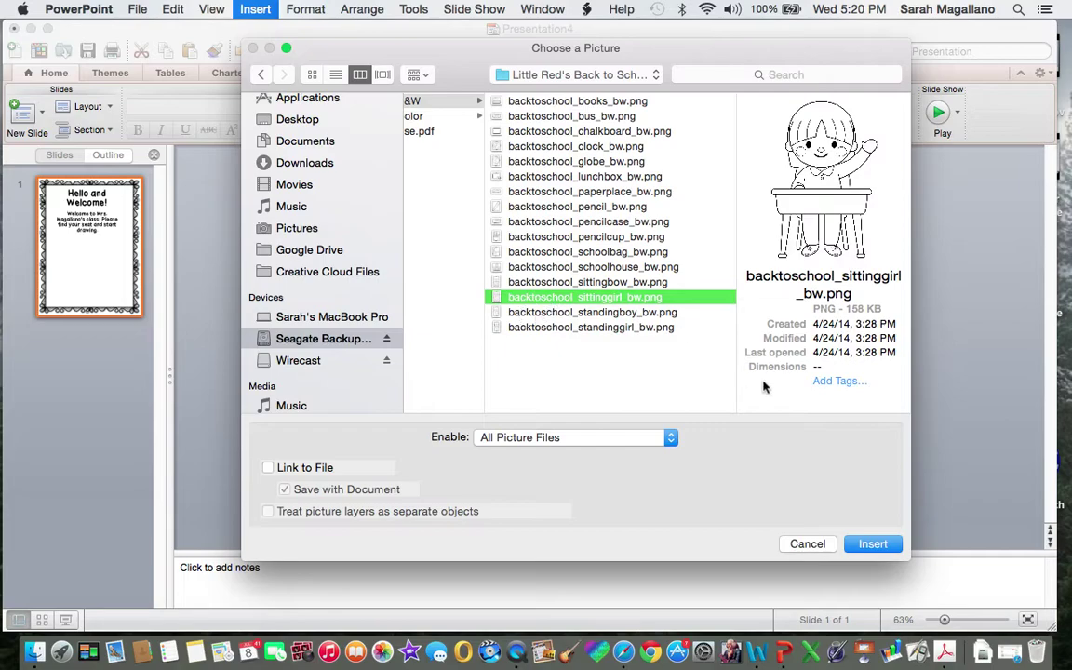
Insert the sitting girl picture and shrink it to 2.45" by 1.66" below the welcome text.
left_click(857, 543)
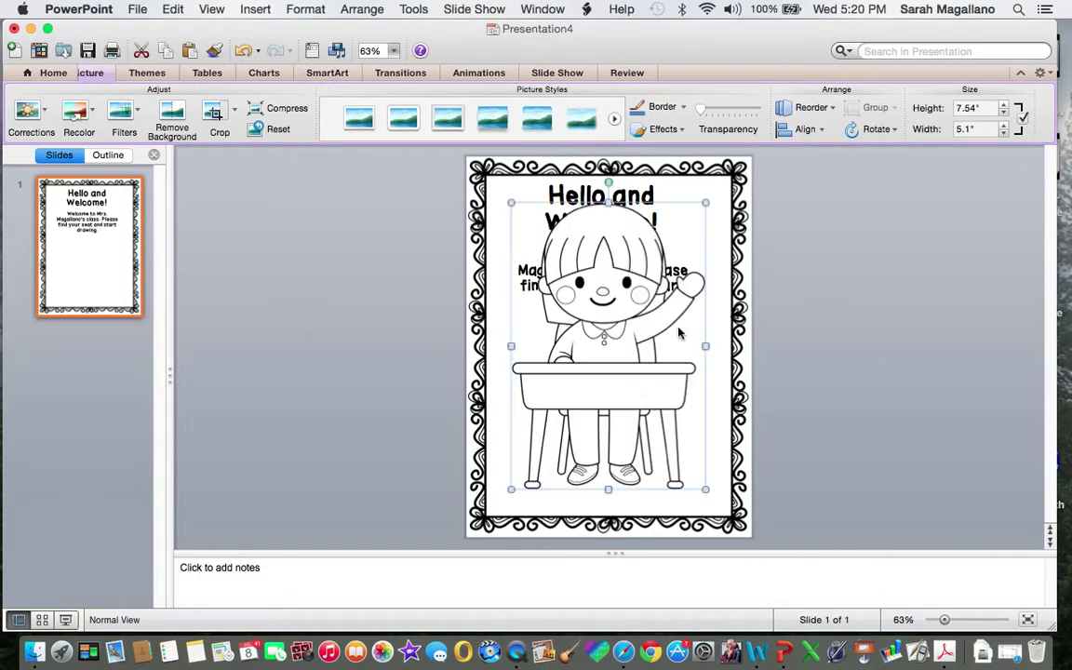
left_click_drag(705, 204, 535, 367)
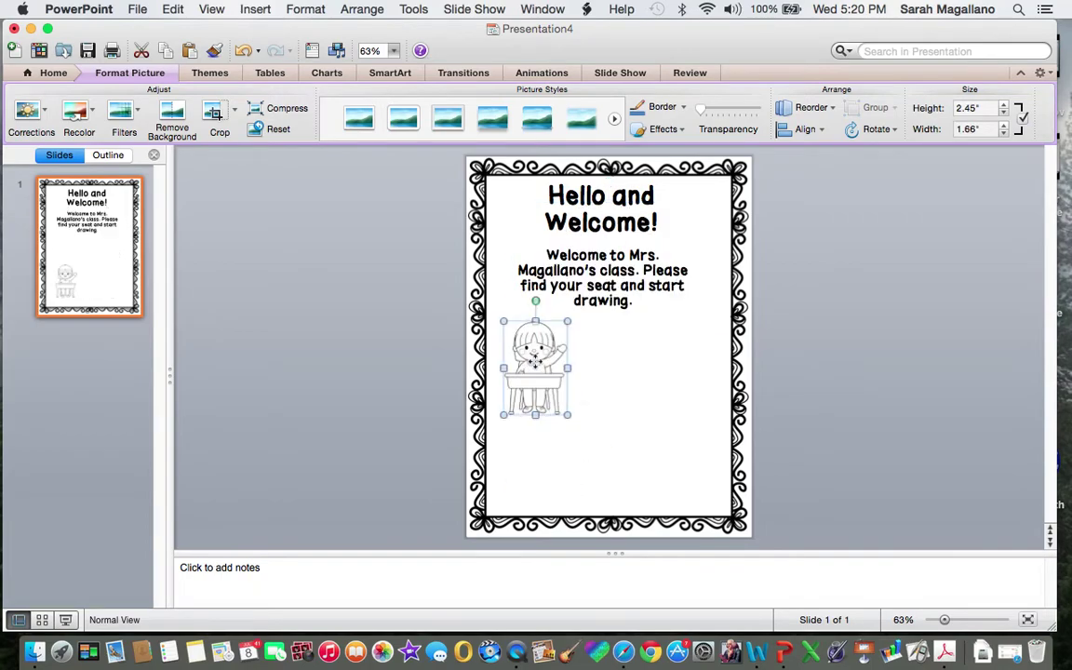
left_click(244, 8)
Insert backtoschool_sittingbow_bw.png from the Back to School B&W clip art folder.
mouse_move(368, 277)
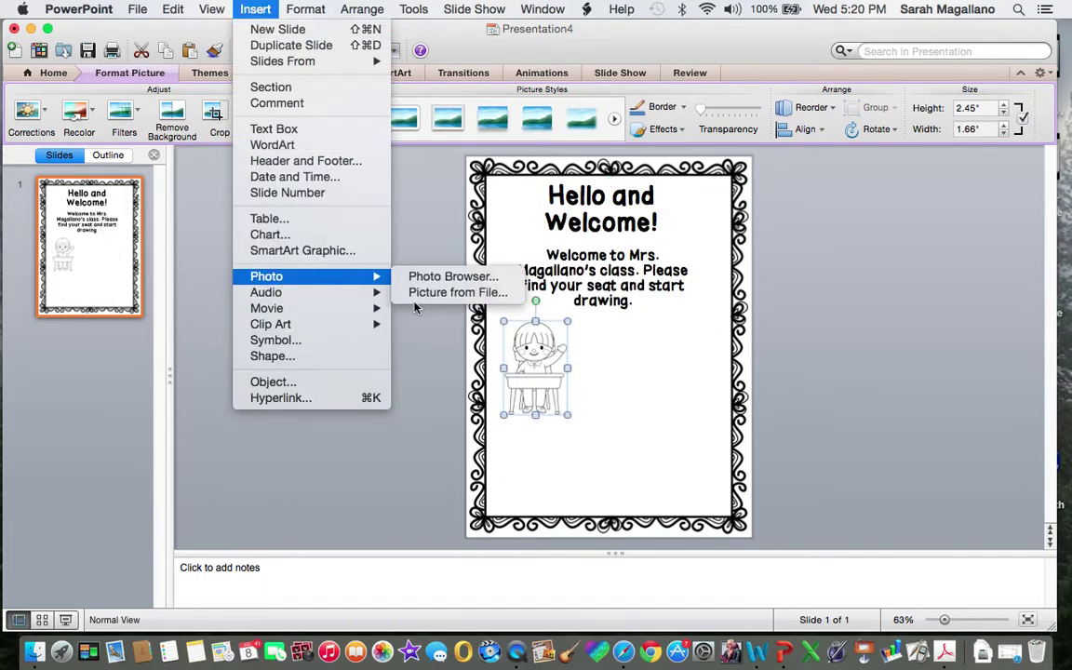
left_click(416, 294)
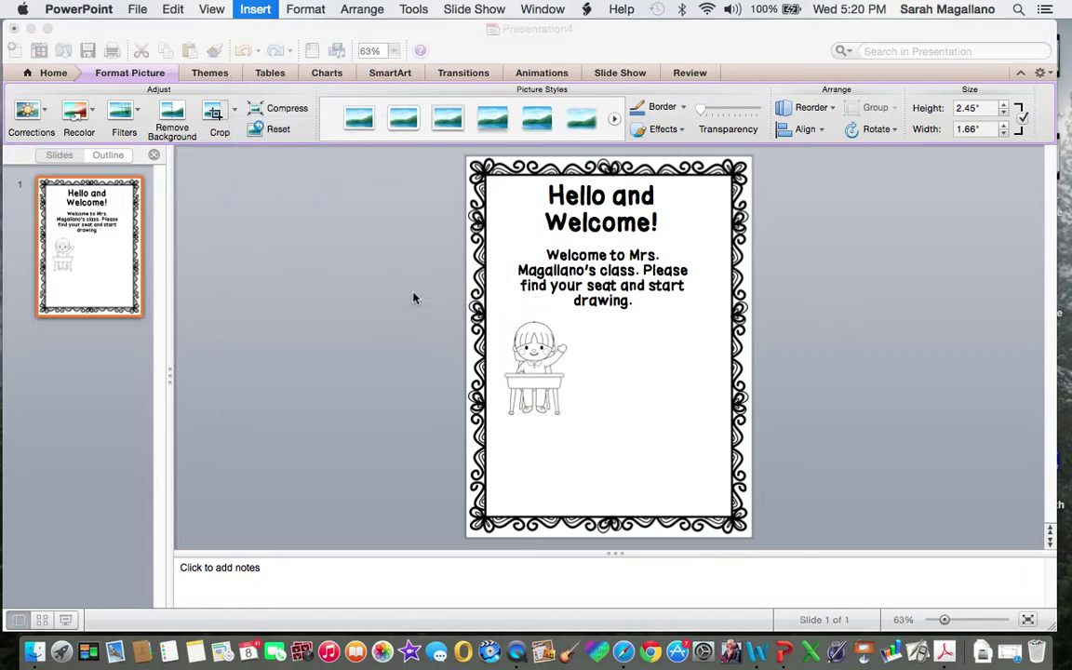
scroll(346, 299, "down", 5)
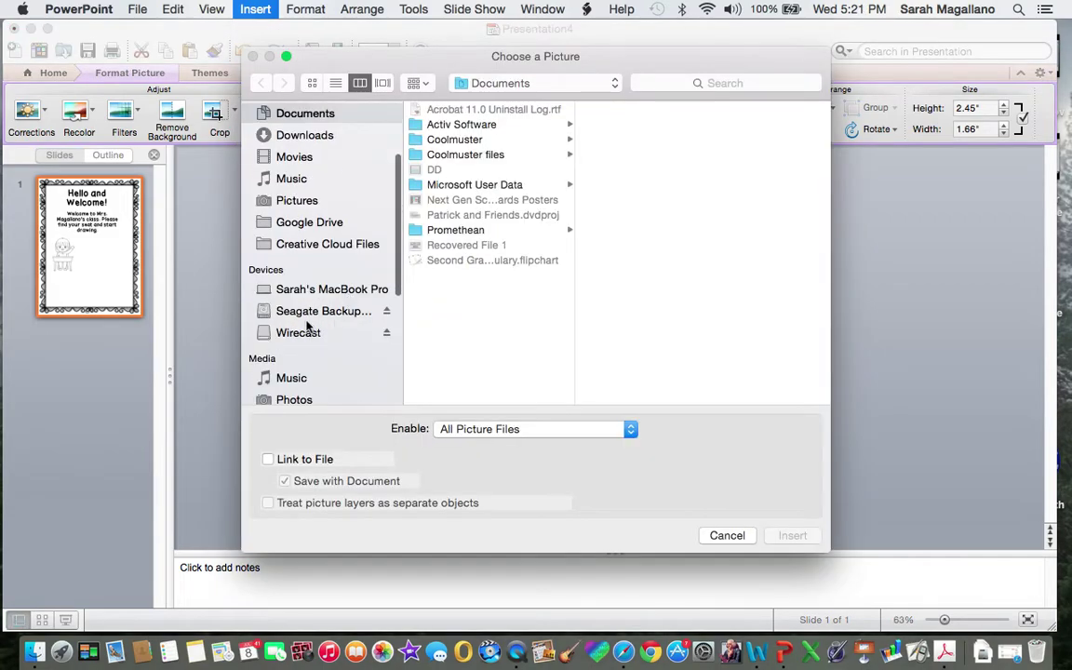
left_click(304, 313)
left_click(450, 124)
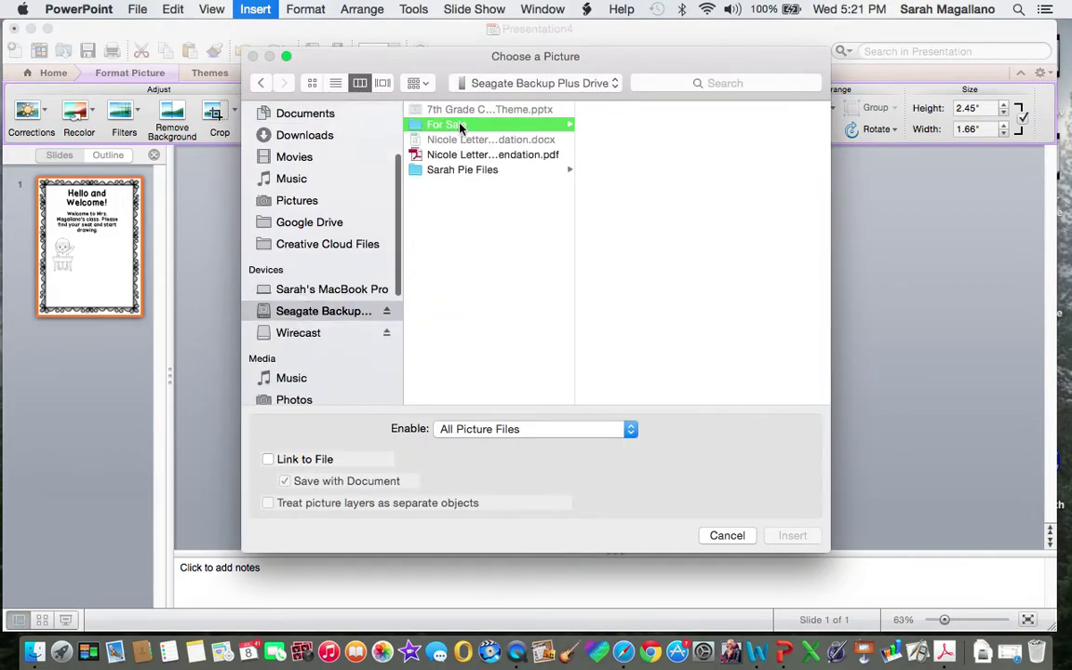
left_click(444, 170)
left_click(633, 307)
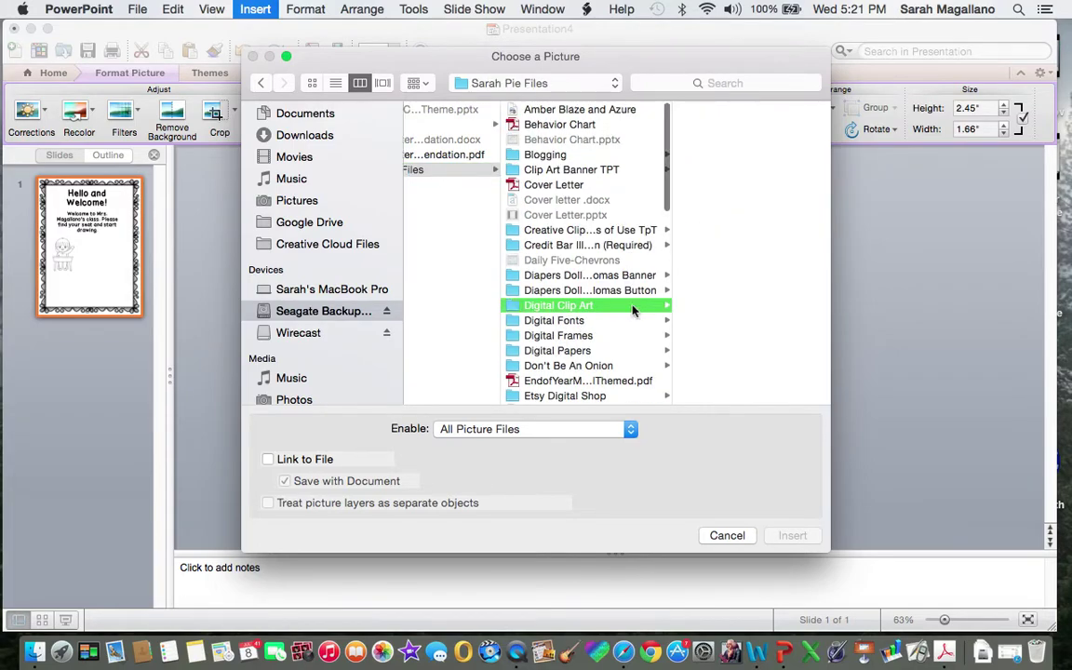
left_click(695, 247)
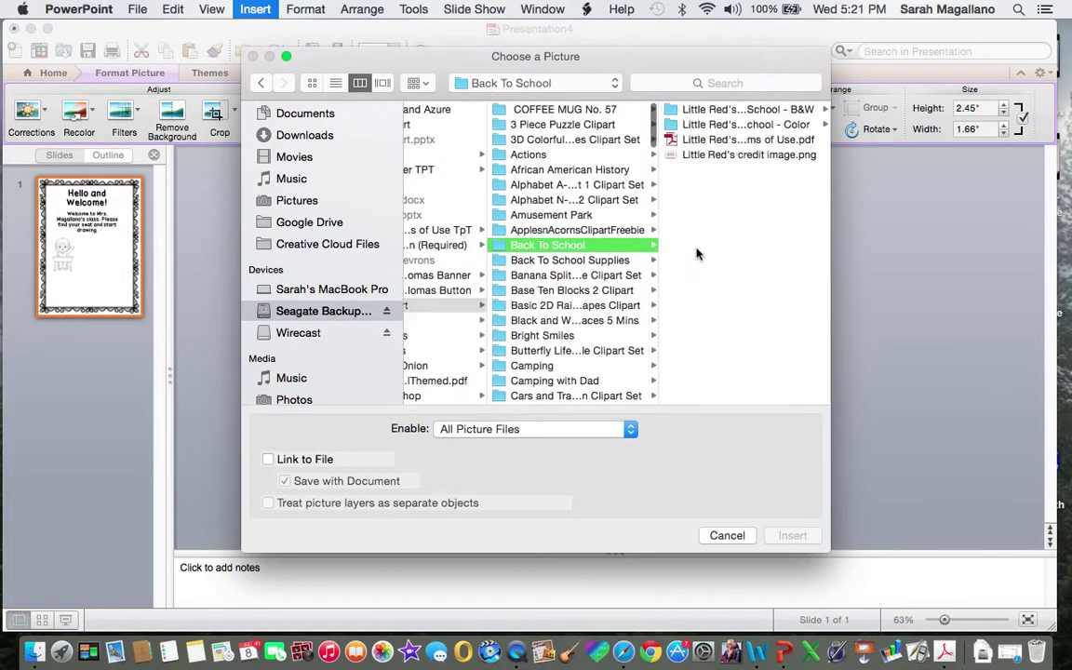
left_click(707, 110)
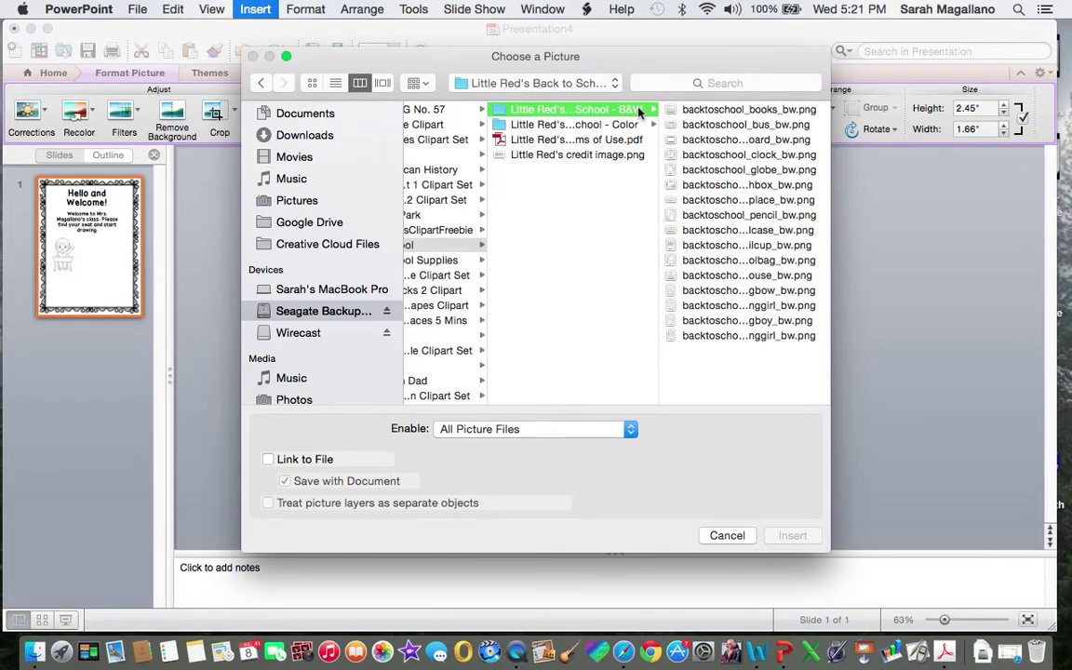
left_click(693, 292)
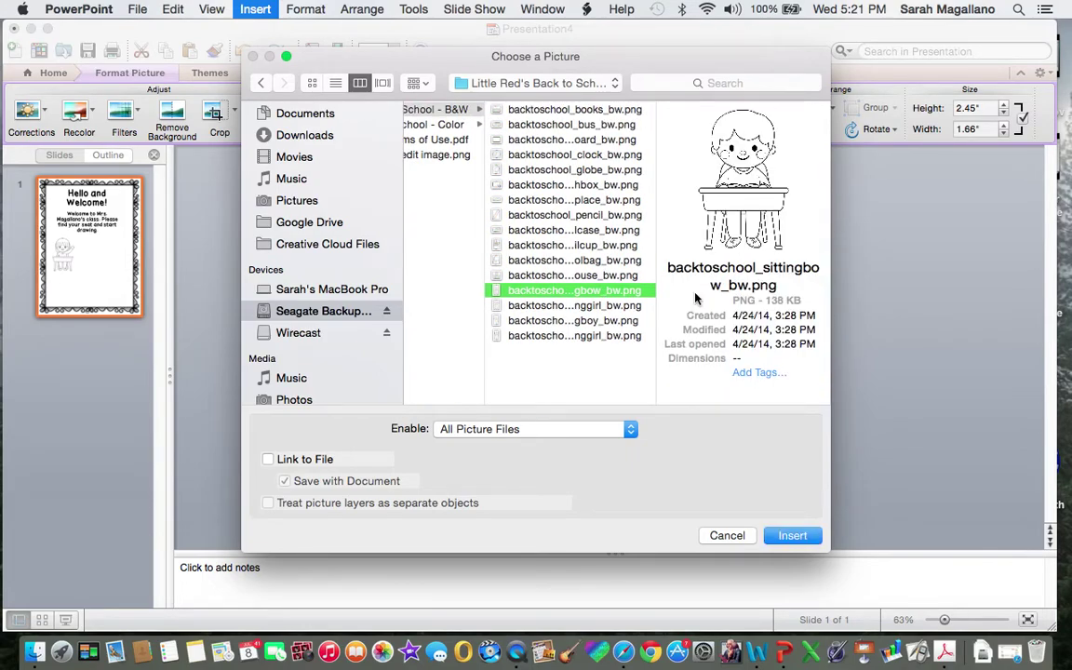
left_click(789, 534)
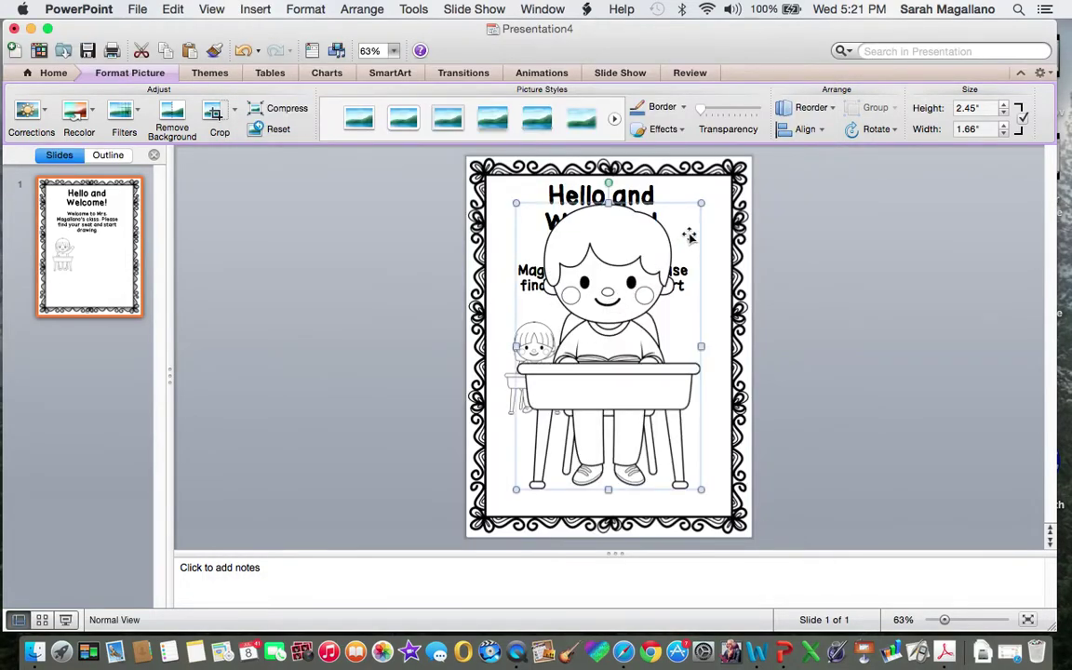
Resize the boy clip art to about 2.45" by 1.58" beside the girl, matching her size.
left_click_drag(701, 202, 582, 333)
left_click(367, 368)
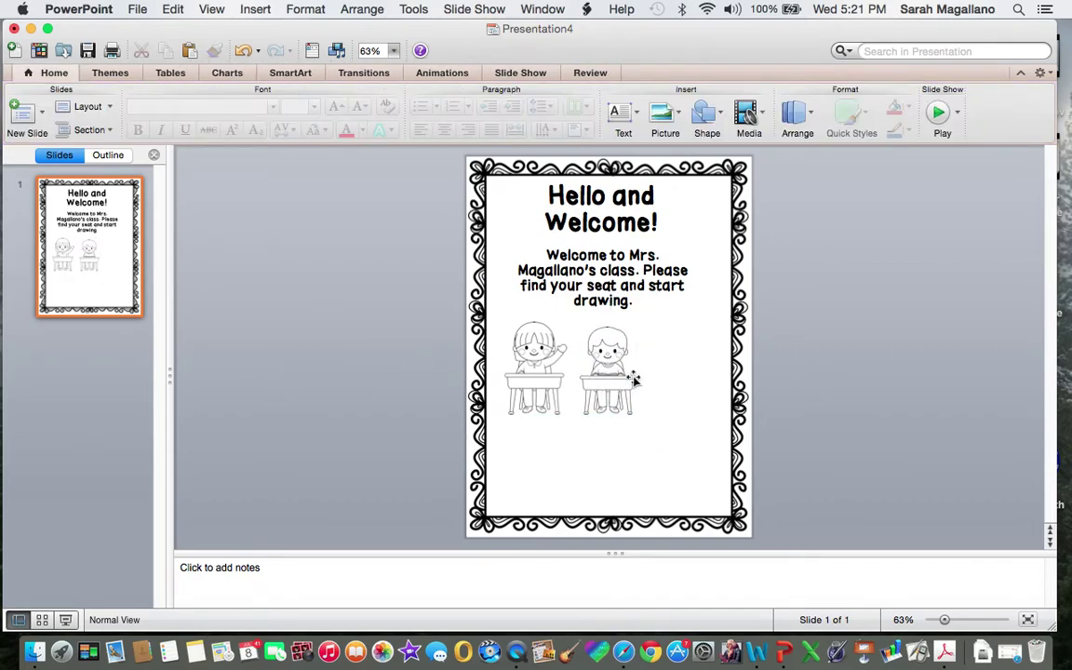
left_click(625, 352)
left_click_drag(636, 326, 640, 321)
left_click(397, 335)
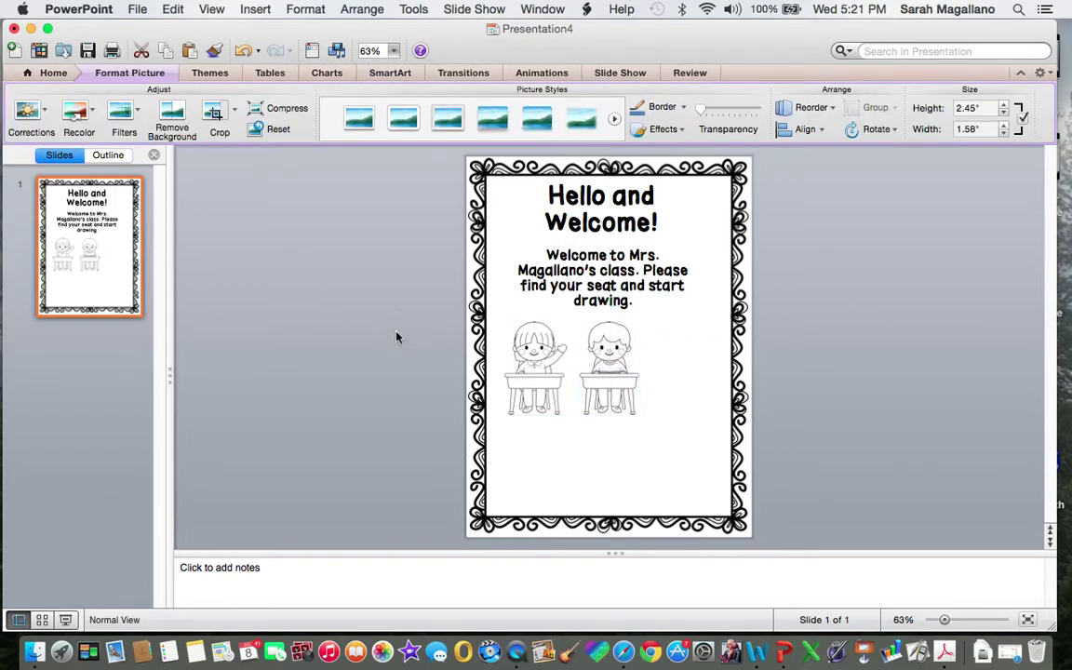